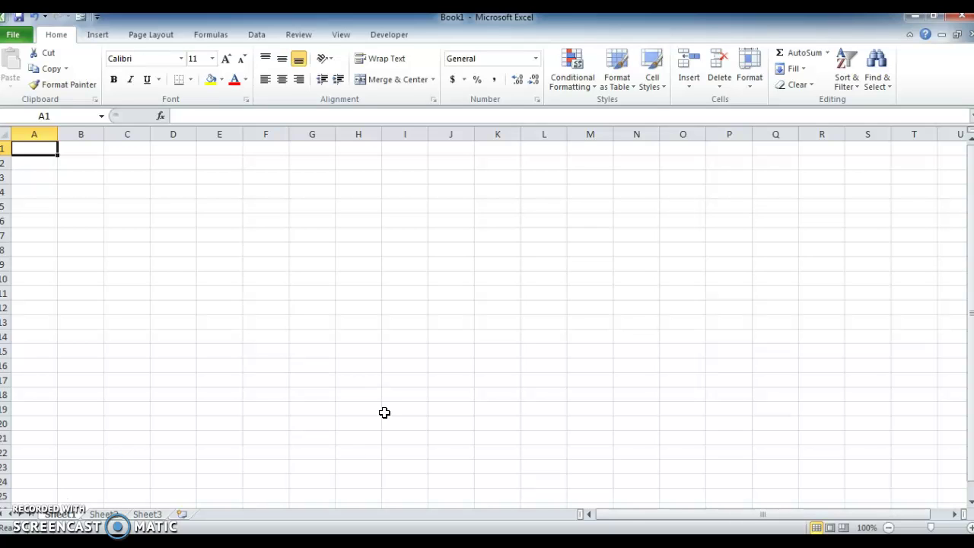
# Switch to Sheet2 and look over the Num values in column B, starting with 34 in B4.
pyautogui.hotkey('ctrl', 'pagedown')
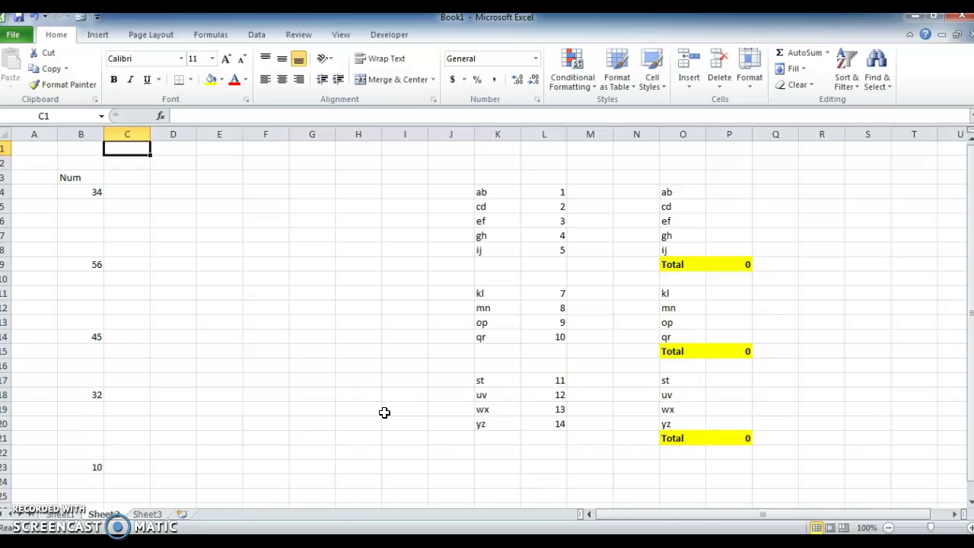
pyautogui.press('Down')
pyautogui.press('Down')
pyautogui.press('Left')
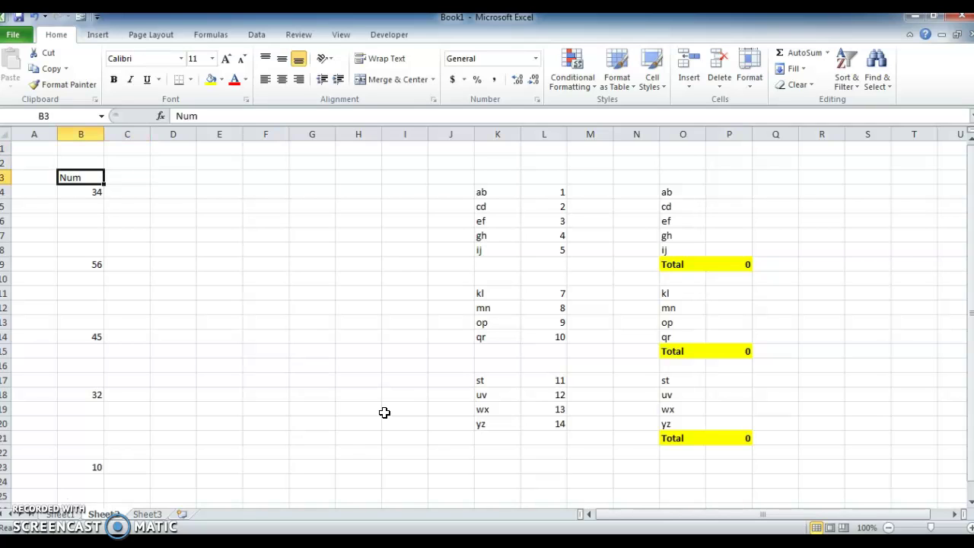
pyautogui.press('Down')
pyautogui.press('Down')
pyautogui.press('Down')
pyautogui.press('Down')
pyautogui.press('Down')
pyautogui.press('Down')
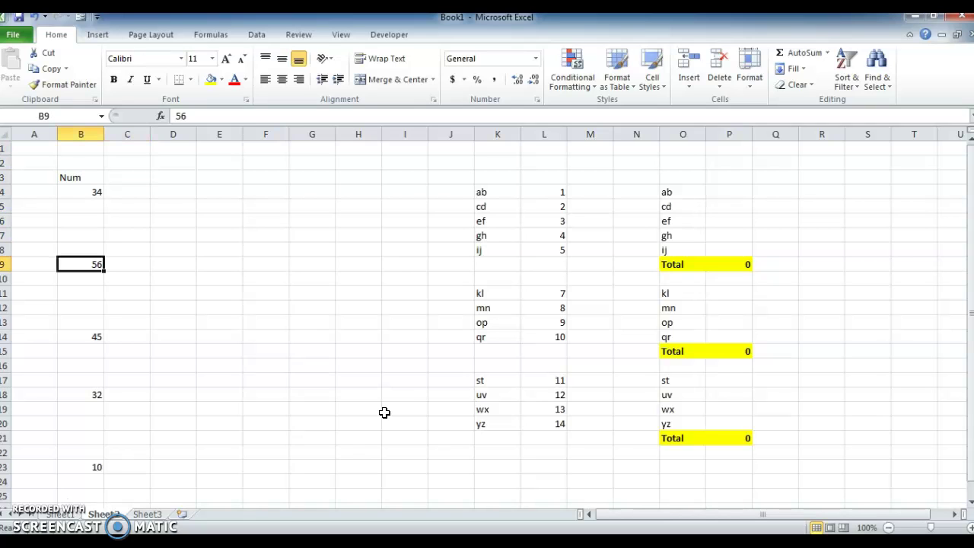
pyautogui.press('Up')
pyautogui.press('Up')
pyautogui.press('Up')
pyautogui.press('Up')
pyautogui.press('Up')
pyautogui.press('Up')
pyautogui.press('Down')
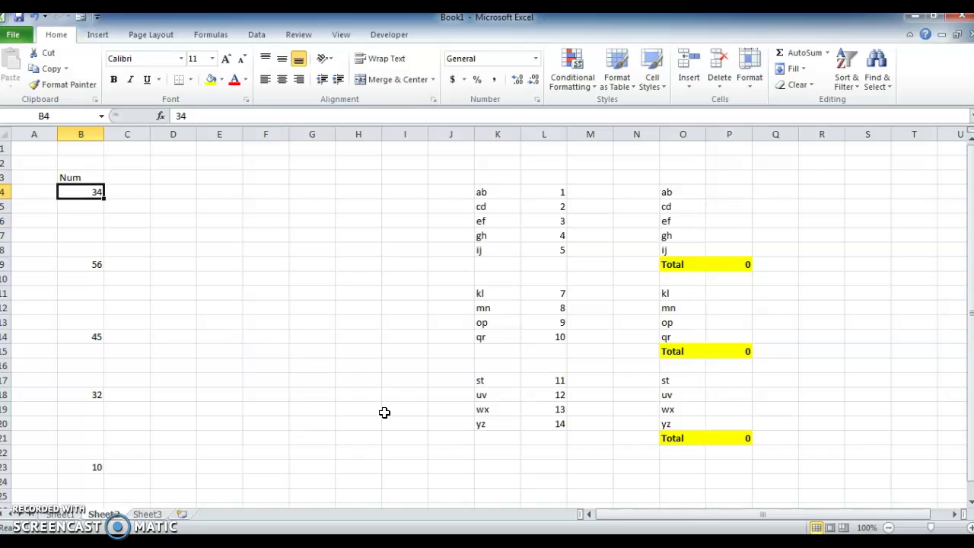
# Check the blank cells beside the numbers, ending on C4 next to 34.
pyautogui.press('Right')
pyautogui.press('Down')
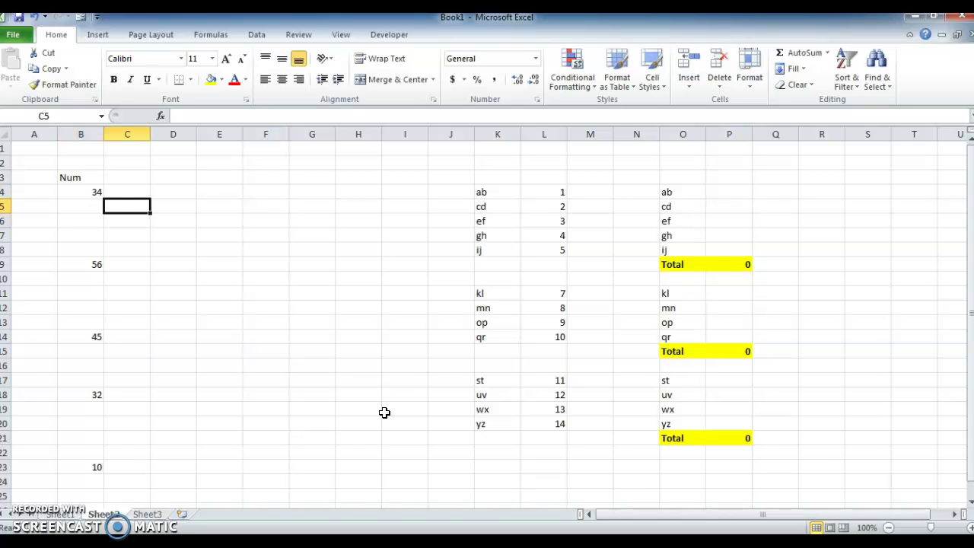
pyautogui.press('Left')
pyautogui.press('Up')
pyautogui.press('Right')
pyautogui.press('Down')
pyautogui.press('Down')
pyautogui.press('Down')
pyautogui.press('Down')
pyautogui.press('Down')
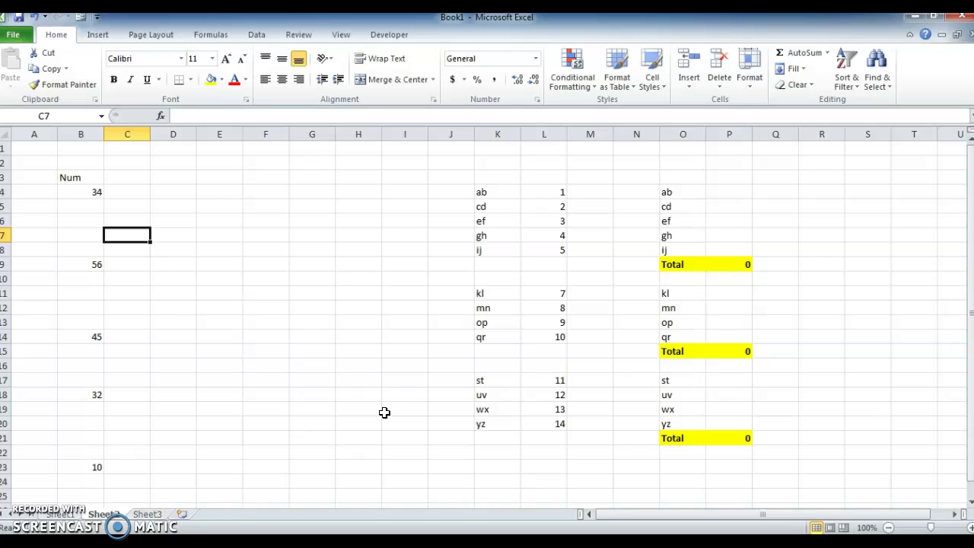
pyautogui.press('Up')
pyautogui.press('Up')
pyautogui.press('Up')
pyautogui.press('Up')
pyautogui.press('Up')
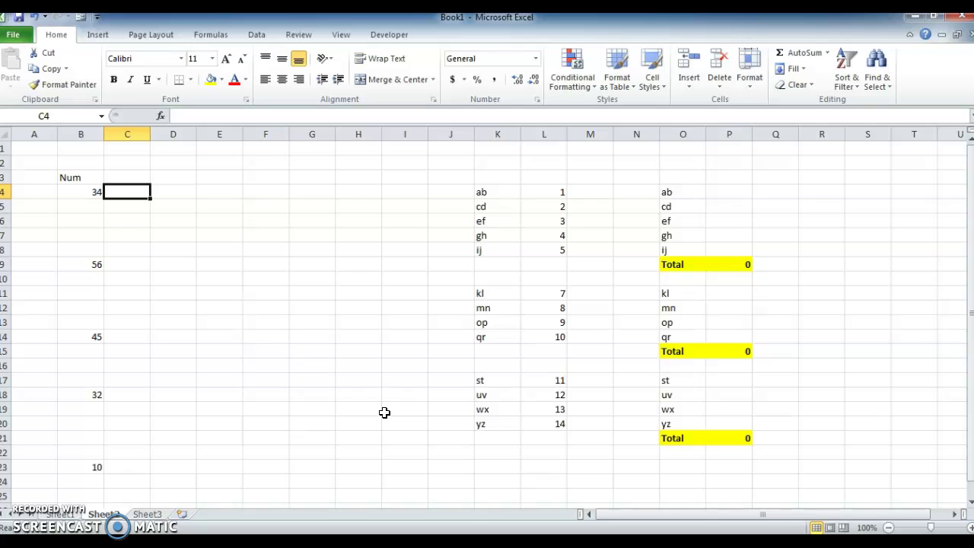
# Enter =IF(B4="",C3,B4) in C4 so it shows 34.
pyautogui.write('=if')
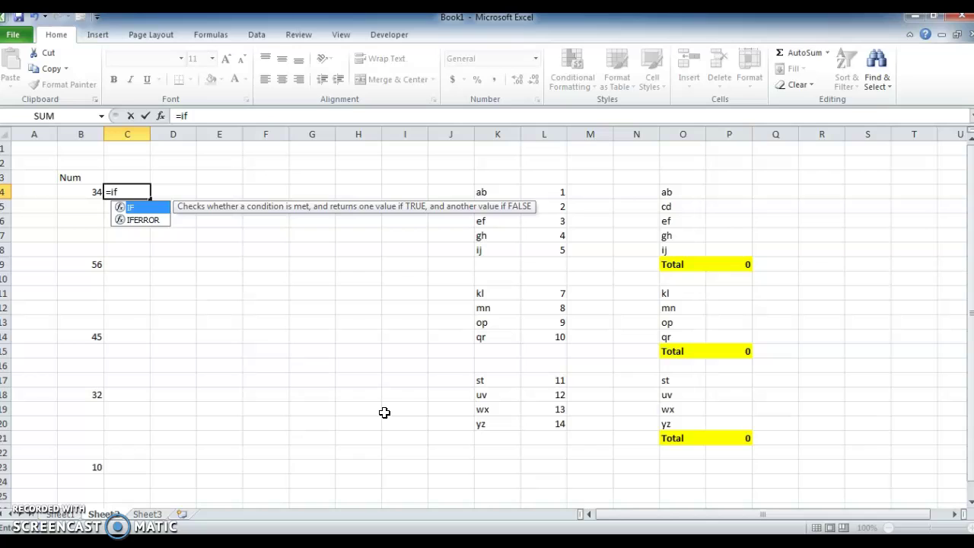
pyautogui.press('Tab')
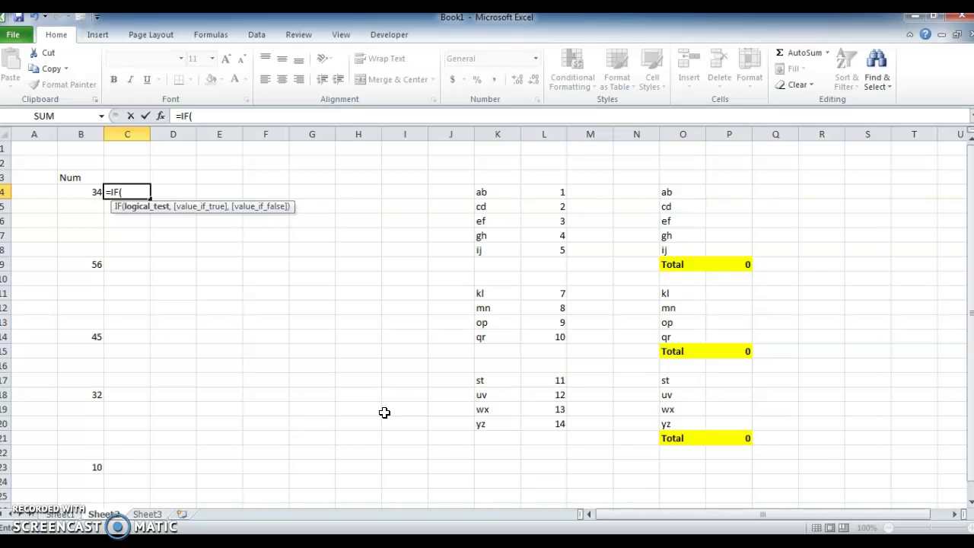
pyautogui.press('Left')
pyautogui.write('="",')
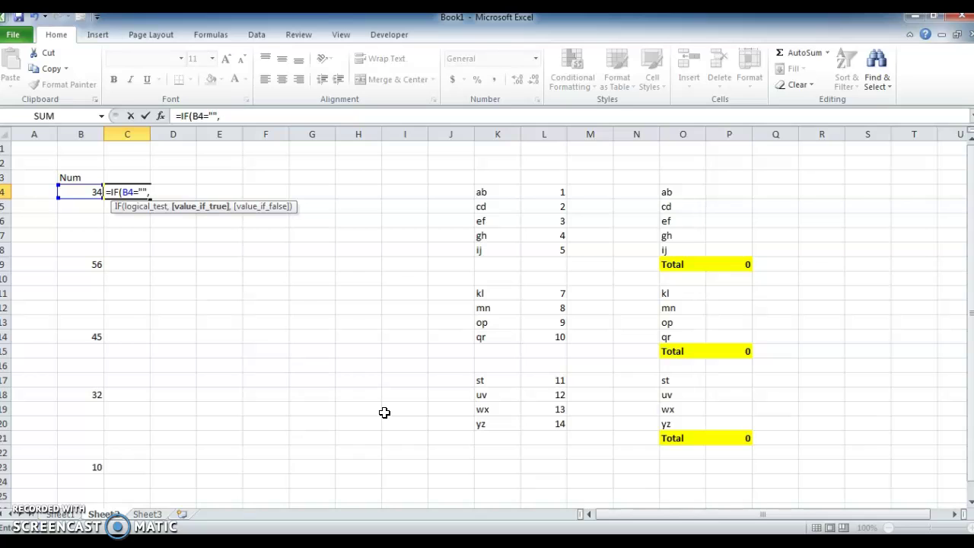
pyautogui.press('Up')
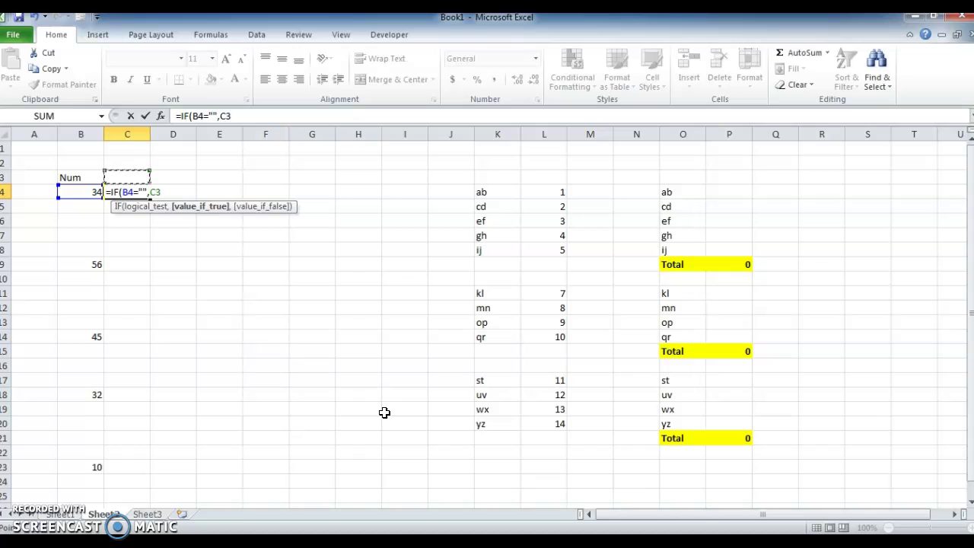
pyautogui.write(',')
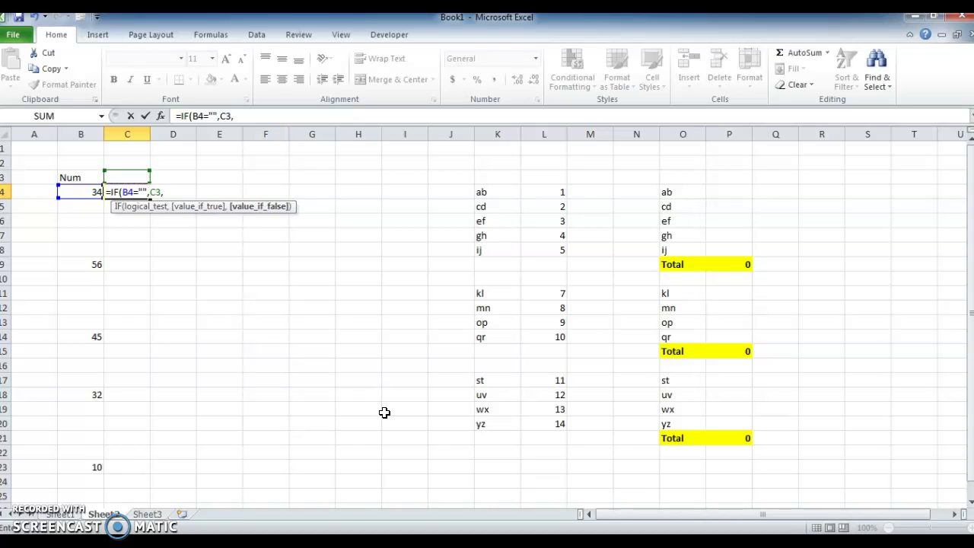
pyautogui.press('Left')
pyautogui.write(')')
pyautogui.press('Return')
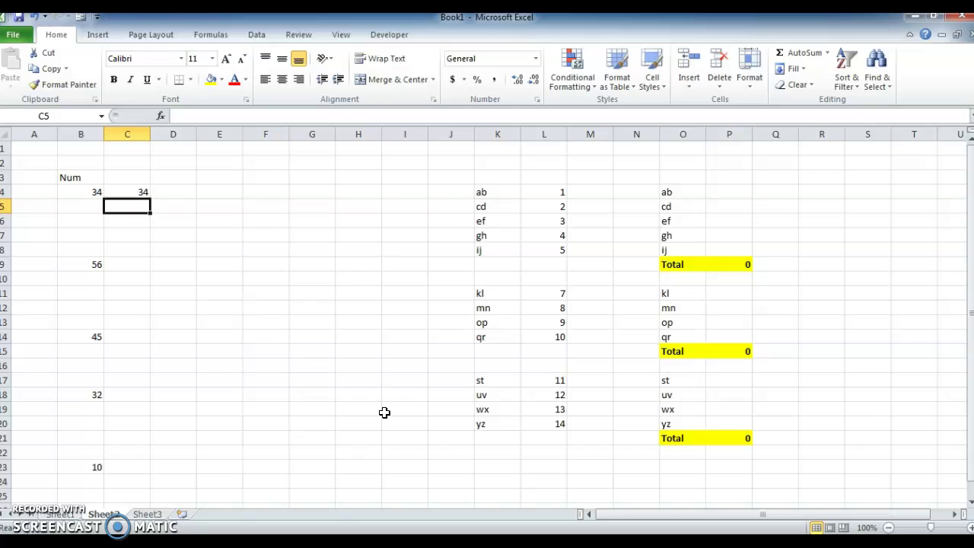
pyautogui.press('Up')
# Copy C4's formula down through C23.
pyautogui.hotkey('ctrl', 'c')
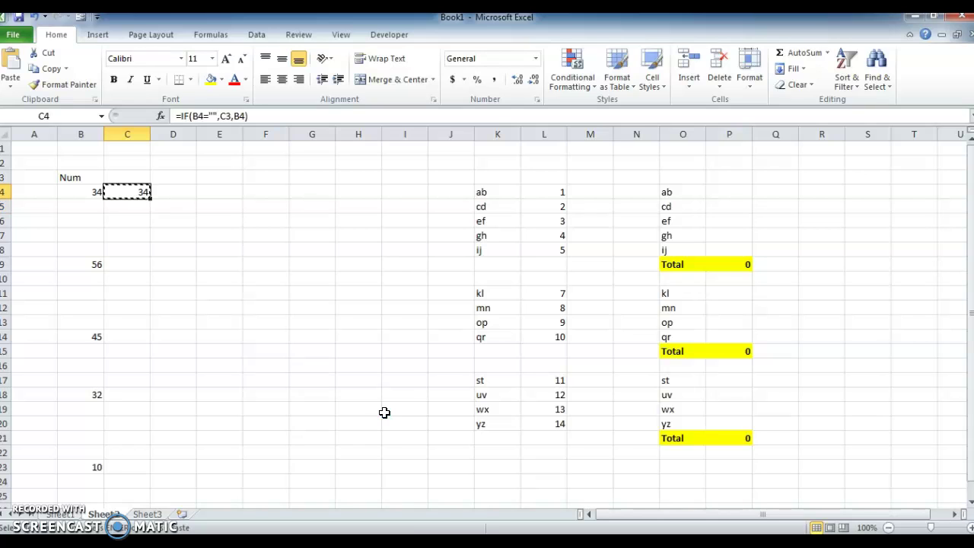
pyautogui.hotkey('shift', 'Down')
pyautogui.hotkey('shift', 'Down')
pyautogui.hotkey('shift', 'Down')
pyautogui.hotkey('shift', 'Down')
pyautogui.hotkey('shift', 'Down')
pyautogui.hotkey('shift', 'Down')
pyautogui.hotkey('shift', 'Down')
pyautogui.hotkey('shift', 'Down')
pyautogui.hotkey('shift', 'Down')
pyautogui.hotkey('shift', 'Down')
pyautogui.hotkey('shift', 'Down')
pyautogui.hotkey('shift', 'Down')
pyautogui.hotkey('shift', 'Down')
pyautogui.hotkey('shift', 'Down')
pyautogui.hotkey('shift', 'Down')
pyautogui.hotkey('shift', 'Down')
pyautogui.hotkey('shift', 'Down')
pyautogui.hotkey('shift', 'Down')
pyautogui.hotkey('shift', 'Down')
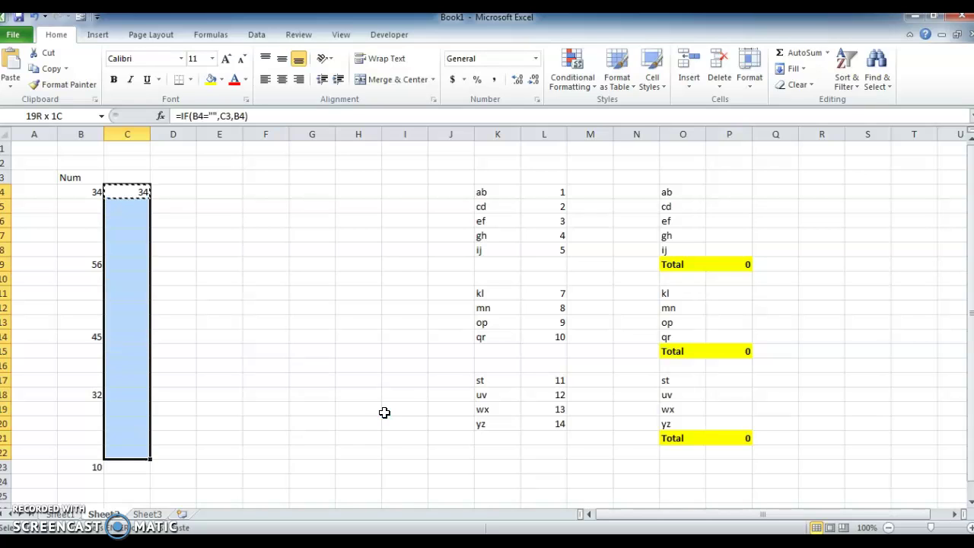
pyautogui.hotkey('ctrl', 'v')
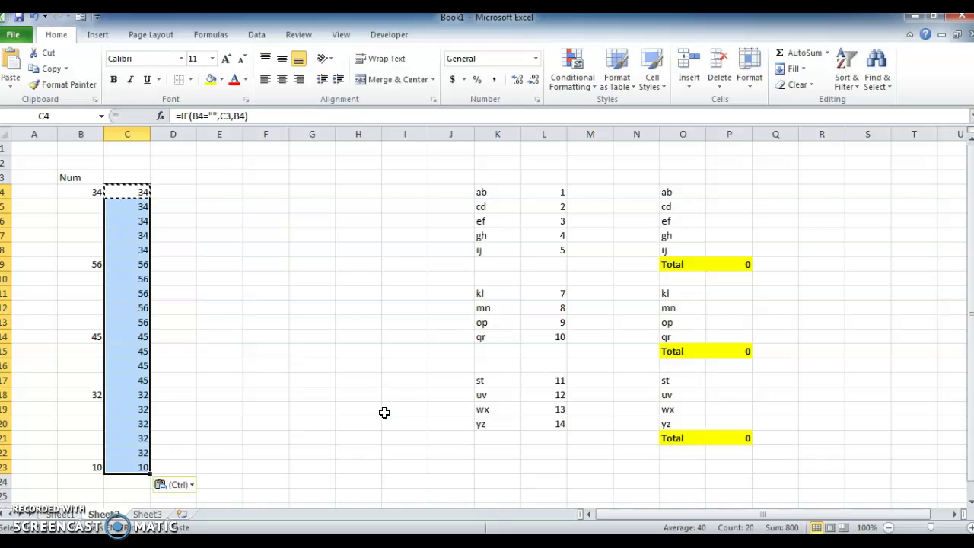
pyautogui.press('Escape')
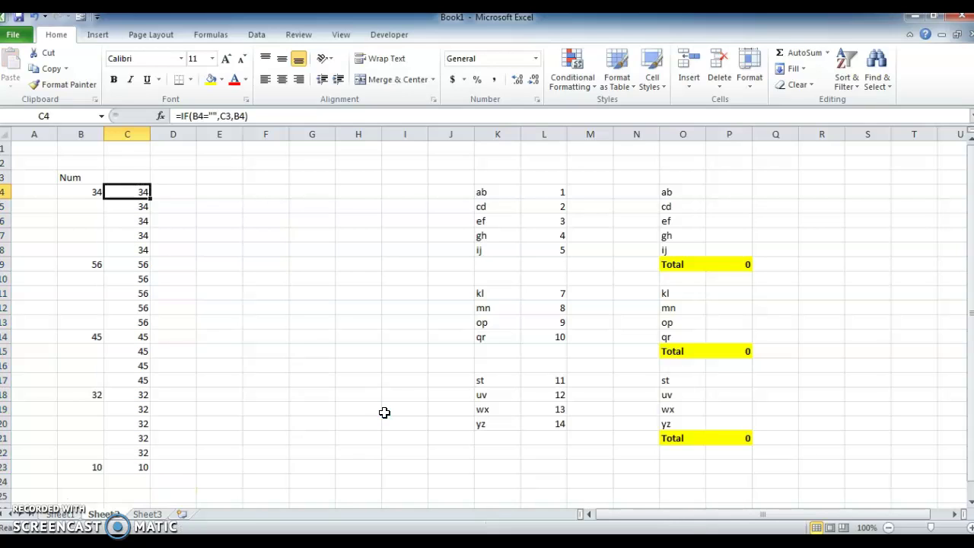
# Check the filled formulas down column C, carrying 34, 56, 45, 32 and 10 forward.
pyautogui.press('Down')
pyautogui.press('Down')
pyautogui.press('Down')
pyautogui.press('Down')
pyautogui.press('Down')
pyautogui.press('Up')
pyautogui.press('Up')
pyautogui.press('Up')
pyautogui.press('Up')
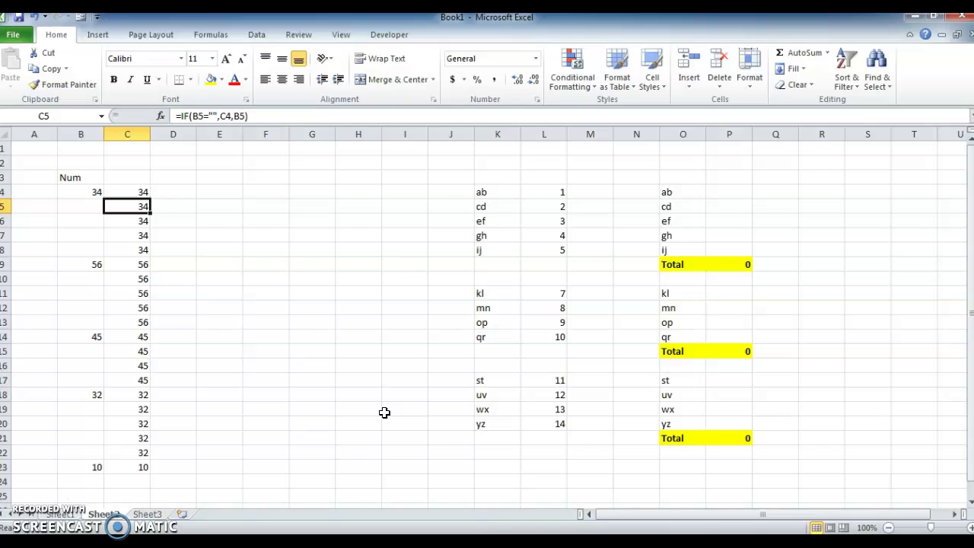
pyautogui.press('Down')
pyautogui.press('Down')
pyautogui.press('Down')
pyautogui.press('Down')
pyautogui.press('Down')
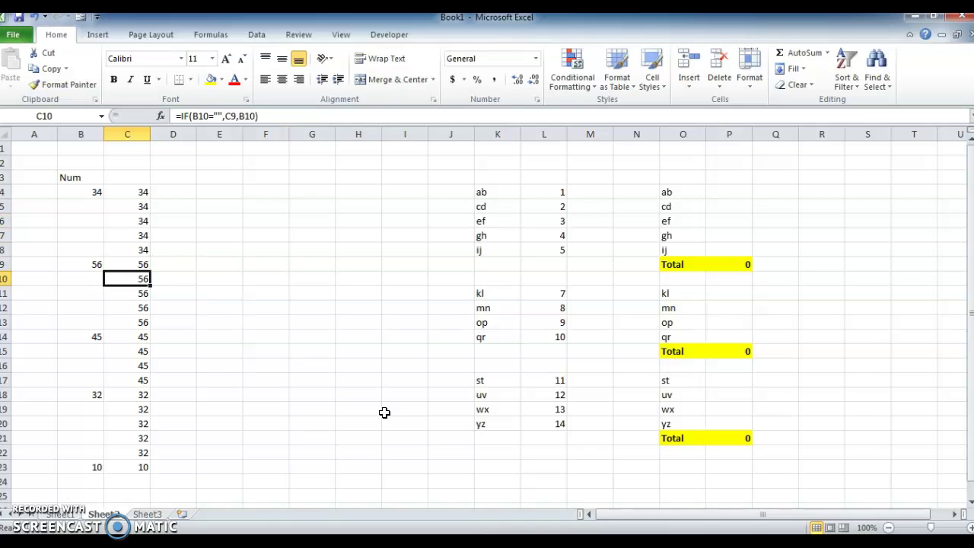
pyautogui.press('Down')
pyautogui.press('Down')
pyautogui.press('Down')
pyautogui.press('Down')
pyautogui.press('Down')
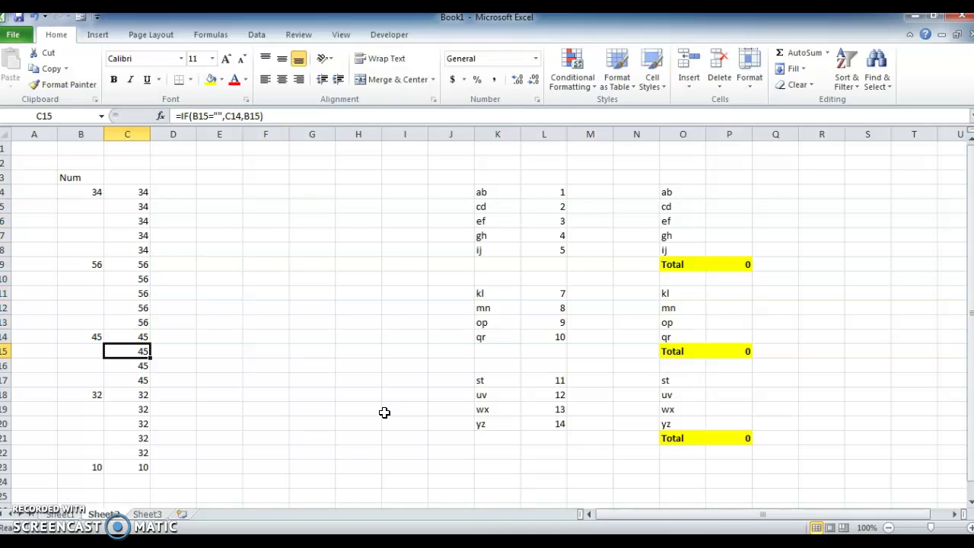
pyautogui.press('Up')
pyautogui.press('Up')
pyautogui.press('Up')
pyautogui.press('Up')
pyautogui.press('Down')
pyautogui.press('Down')
pyautogui.press('Down')
pyautogui.press('Down')
pyautogui.press('Down')
pyautogui.press('Down')
pyautogui.press('Down')
pyautogui.press('Down')
pyautogui.press('Down')
pyautogui.press('Down')
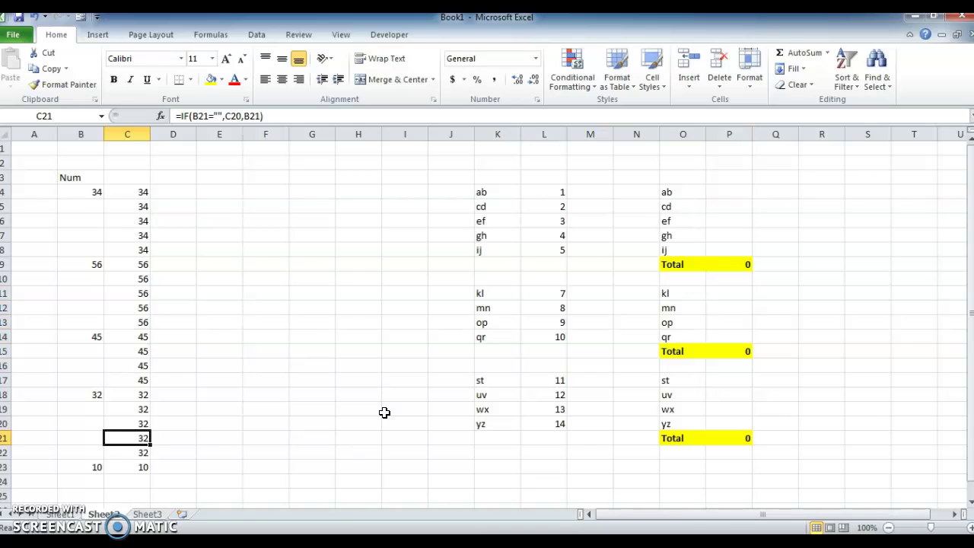
pyautogui.press('Down')
pyautogui.press('Down')
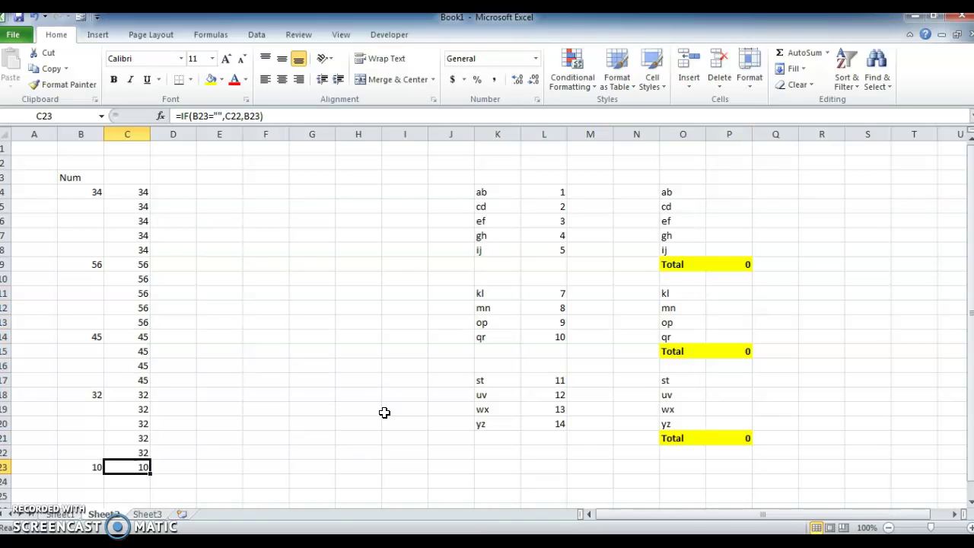
pyautogui.hotkey('ctrl', 'Up')
pyautogui.hotkey('ctrl', 'Up')
pyautogui.press('Down')
pyautogui.press('Down')
pyautogui.press('Down')
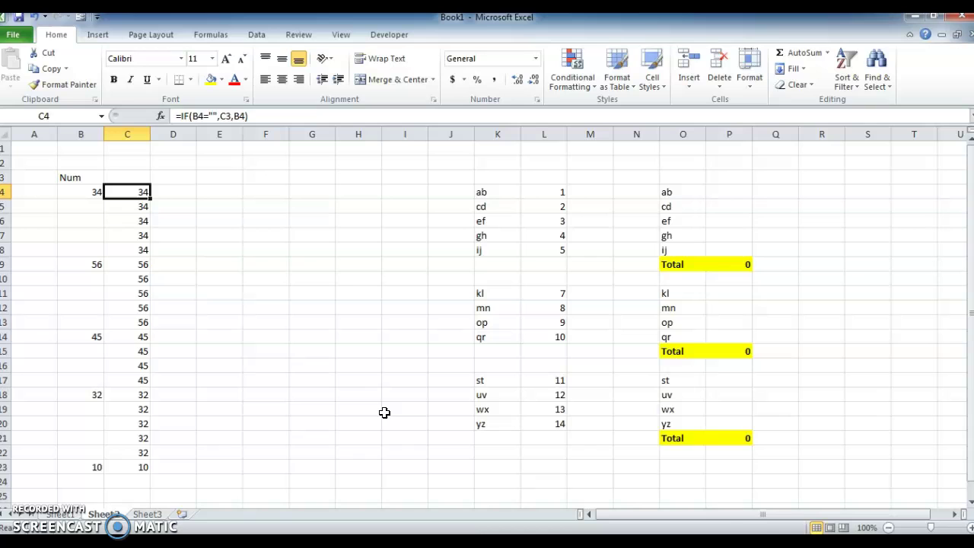
# Paste the Num values from B4:B23 into D4:D23 and add an AutoFilter to column D.
pyautogui.press('Left')
pyautogui.hotkey('shift', 'Down')
pyautogui.hotkey('shift', 'Down')
pyautogui.hotkey('shift', 'Down')
pyautogui.hotkey('shift', 'Down')
pyautogui.hotkey('shift', 'Down')
pyautogui.hotkey('shift', 'Down')
pyautogui.hotkey('shift', 'Down')
pyautogui.hotkey('shift', 'Down')
pyautogui.hotkey('shift', 'Down')
pyautogui.hotkey('shift', 'Down')
pyautogui.hotkey('shift', 'Down')
pyautogui.hotkey('shift', 'Down')
pyautogui.hotkey('shift', 'Down')
pyautogui.hotkey('shift', 'Down')
pyautogui.hotkey('shift', 'Down')
pyautogui.hotkey('shift', 'Down')
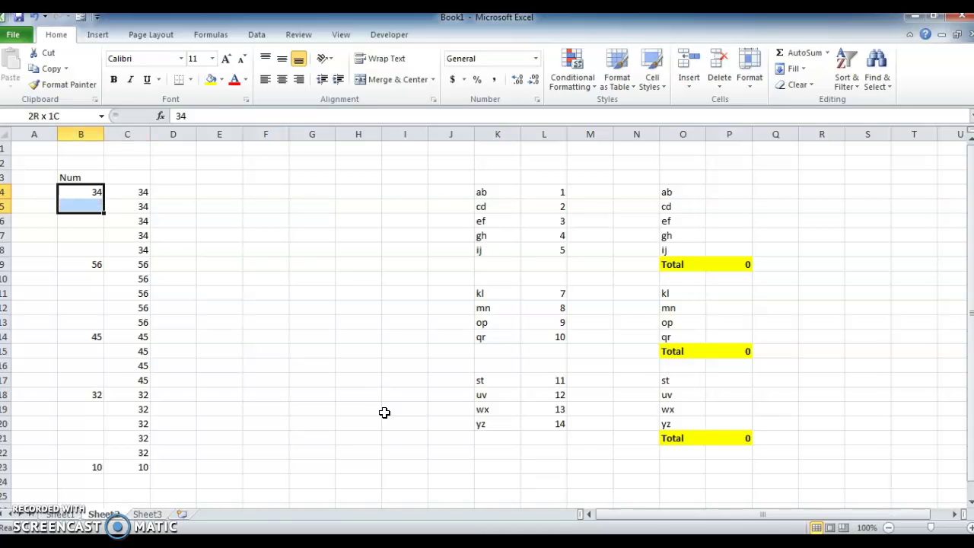
pyautogui.hotkey('shift', 'Down')
pyautogui.hotkey('shift', 'Down')
pyautogui.hotkey('shift', 'Down')
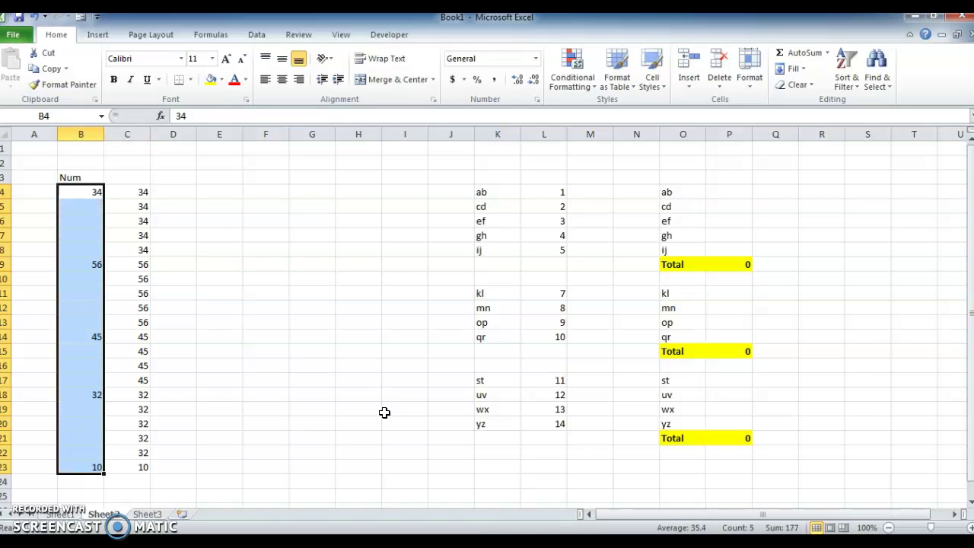
pyautogui.hotkey('ctrl', 'c')
pyautogui.press('Right')
pyautogui.press('Right')
pyautogui.hotkey('ctrl', 'v')
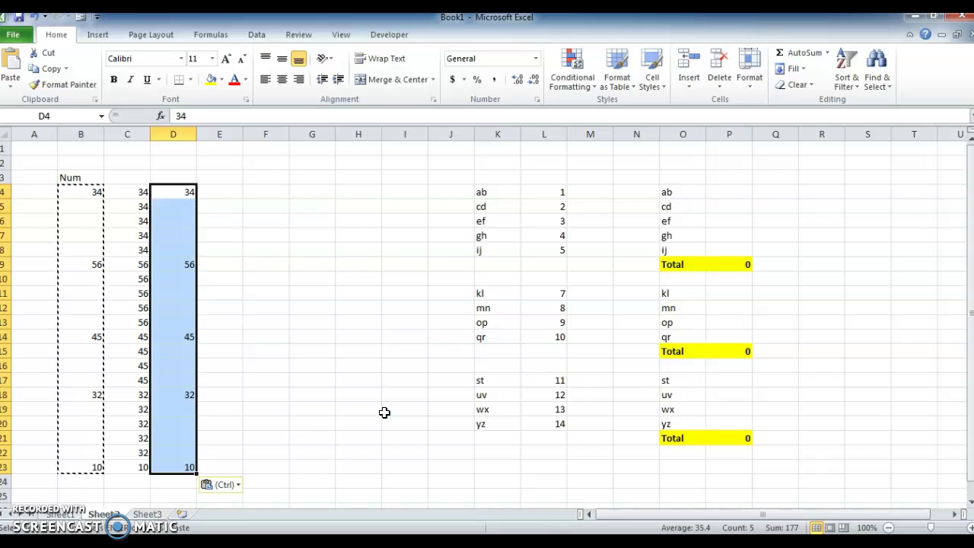
pyautogui.press('Escape')
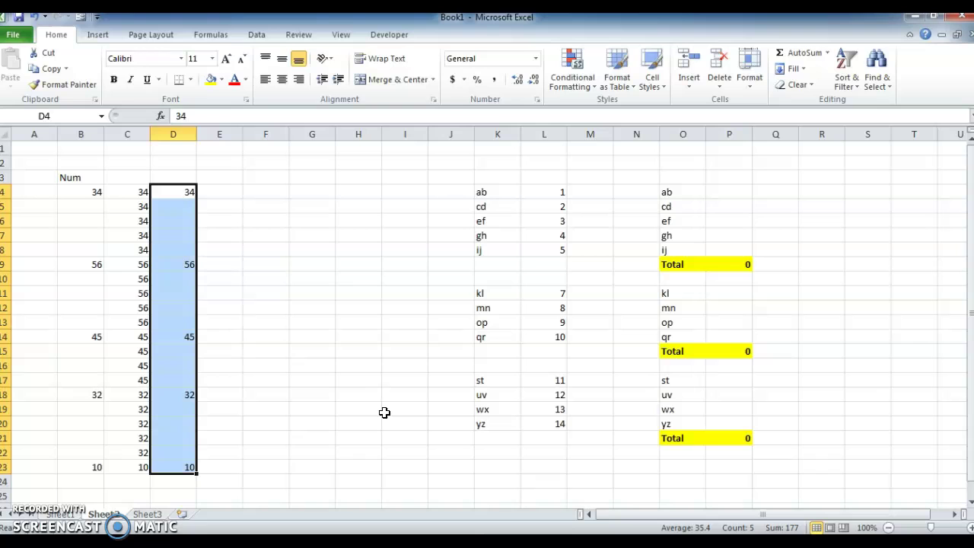
pyautogui.hotkey('alt', 'e')
pyautogui.press('BackSpace')
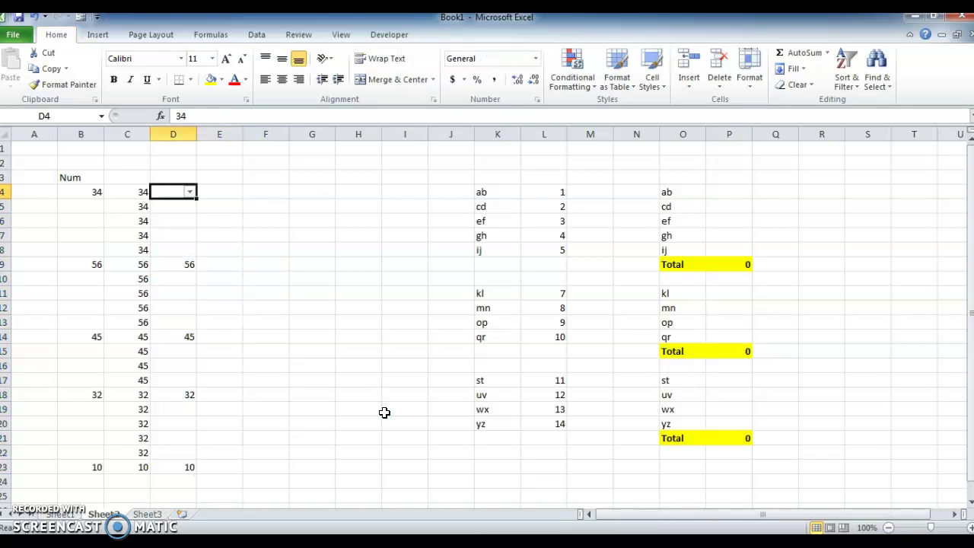
# Filter column D to show only (Blanks).
pyautogui.hotkey('alt', 'Down')
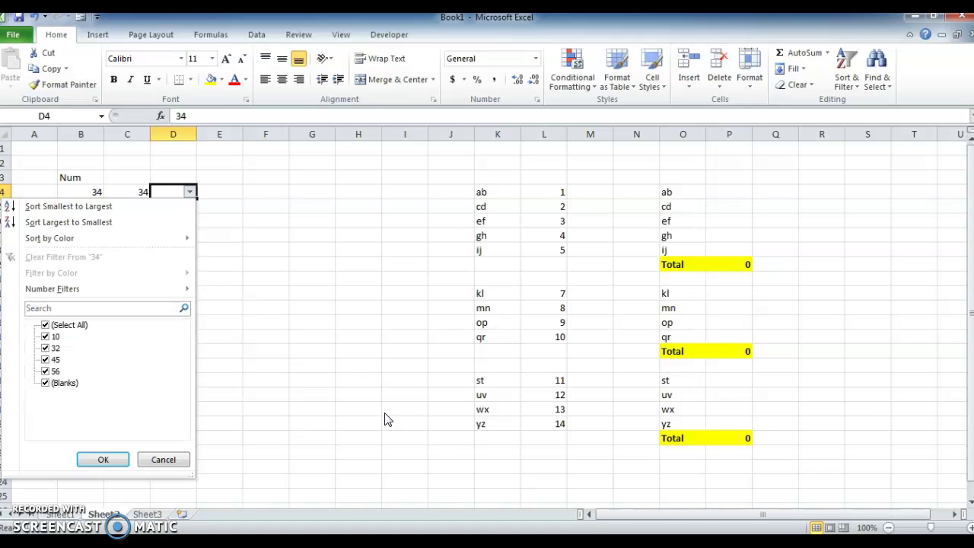
pyautogui.click(45, 325)
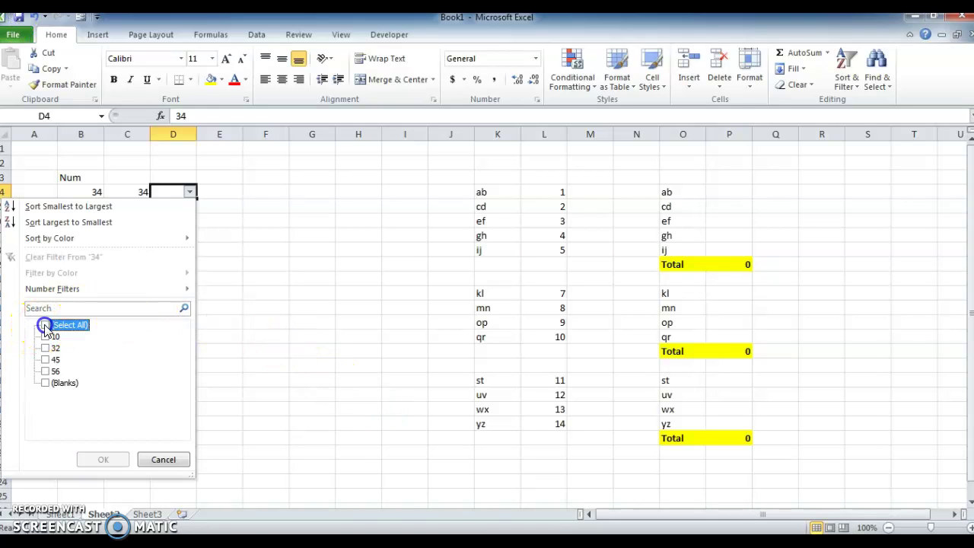
pyautogui.click(46, 384)
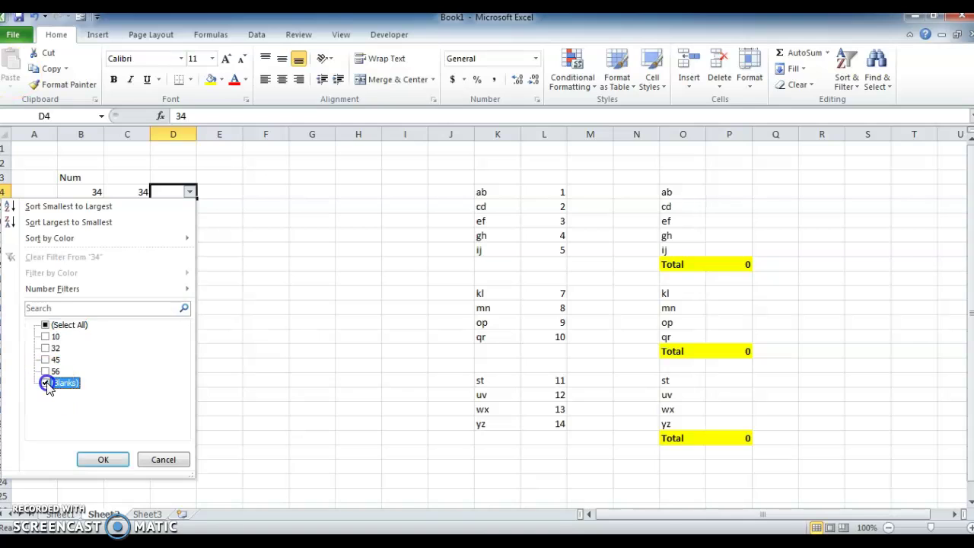
pyautogui.click(103, 461)
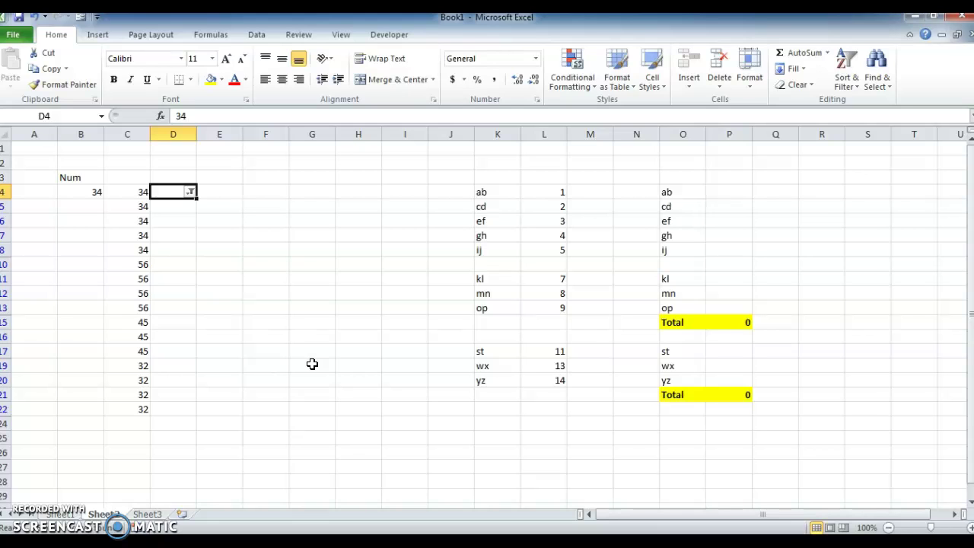
# Enter =D4 in the first blank cell D5.
pyautogui.press('Down')
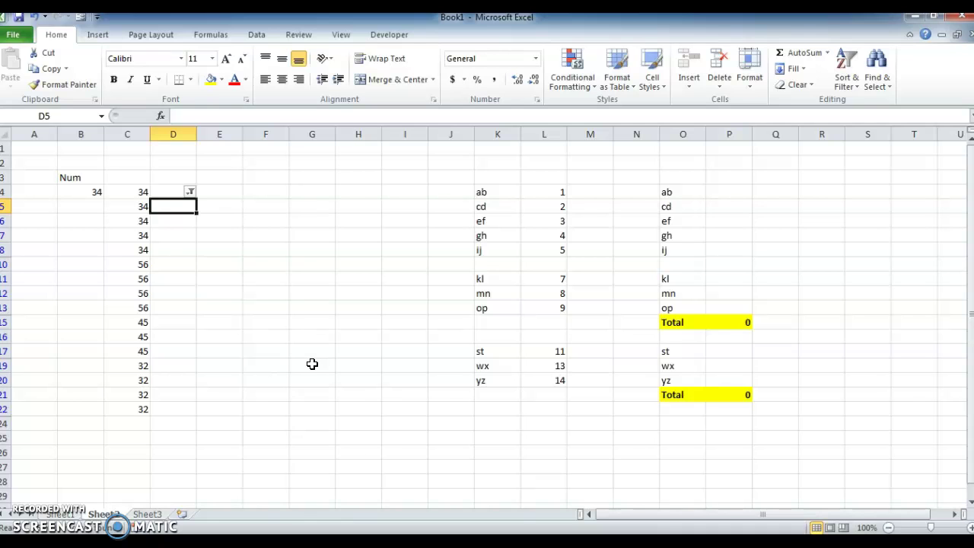
pyautogui.write('=')
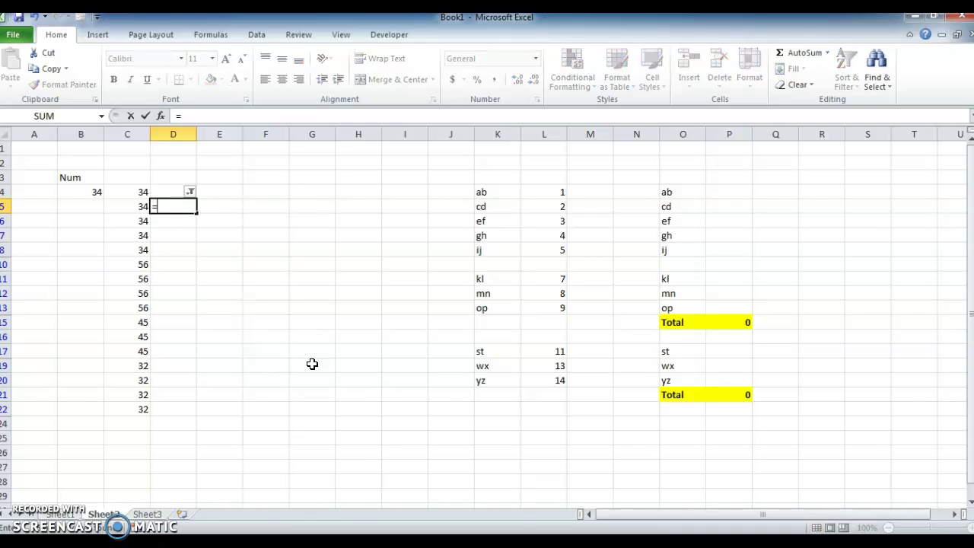
pyautogui.click(161, 193)
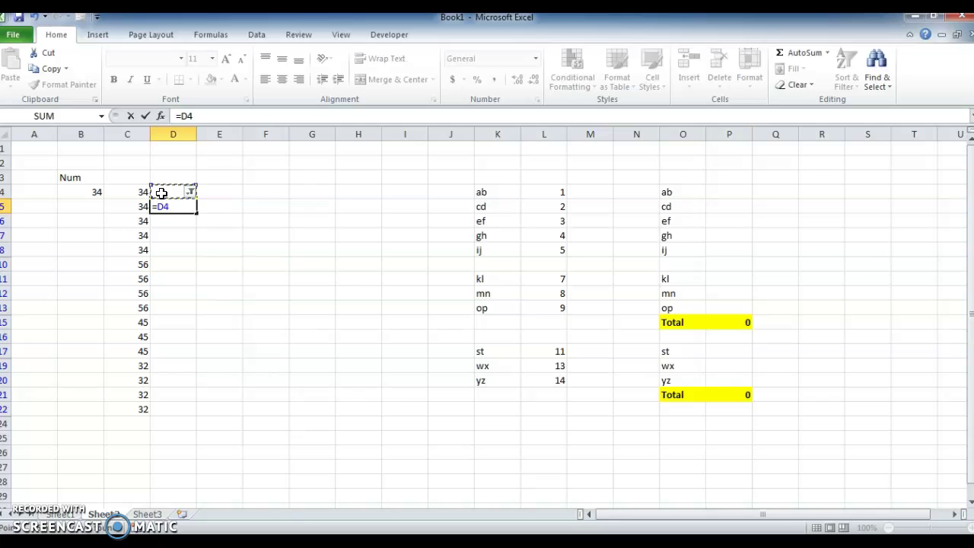
pyautogui.press('Return')
pyautogui.press('Up')
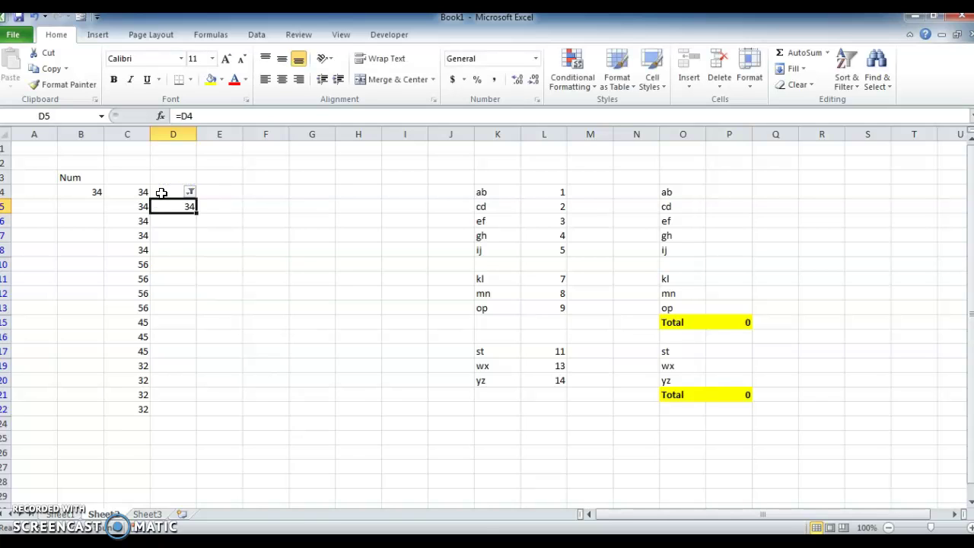
# Paste D5's formula into only the visible blank cells of D6:D22.
pyautogui.hotkey('ctrl', 'c')
pyautogui.press('Down')
pyautogui.hotkey('shift', 'Down')
pyautogui.hotkey('shift', 'Down')
pyautogui.hotkey('shift', 'Down')
pyautogui.hotkey('shift', 'Down')
pyautogui.hotkey('shift', 'Down')
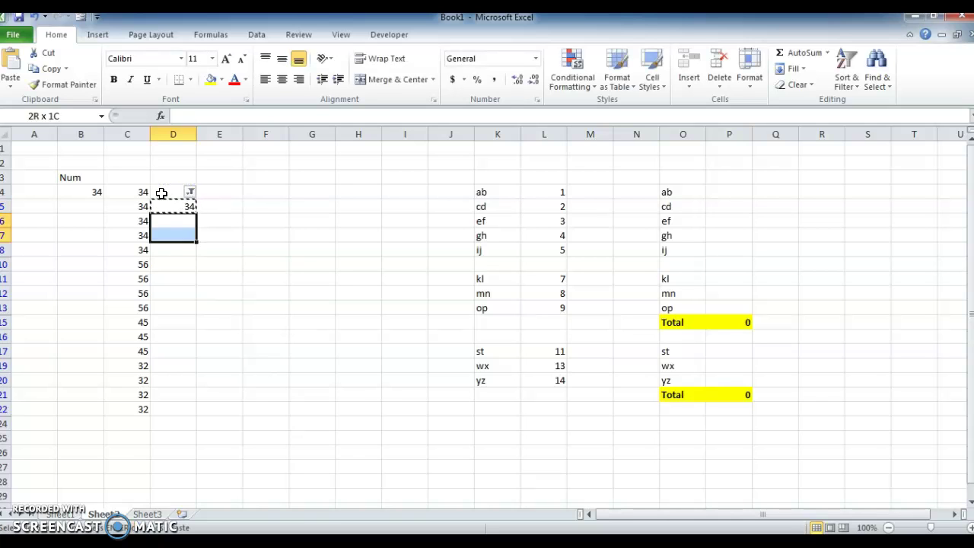
pyautogui.hotkey('shift', 'Down')
pyautogui.hotkey('shift', 'Down')
pyautogui.hotkey('shift', 'Down')
pyautogui.hotkey('shift', 'Down')
pyautogui.hotkey('shift', 'Down')
pyautogui.hotkey('shift', 'Down')
pyautogui.hotkey('shift', 'Down')
pyautogui.hotkey('shift', 'Down')
pyautogui.hotkey('shift', 'Down')
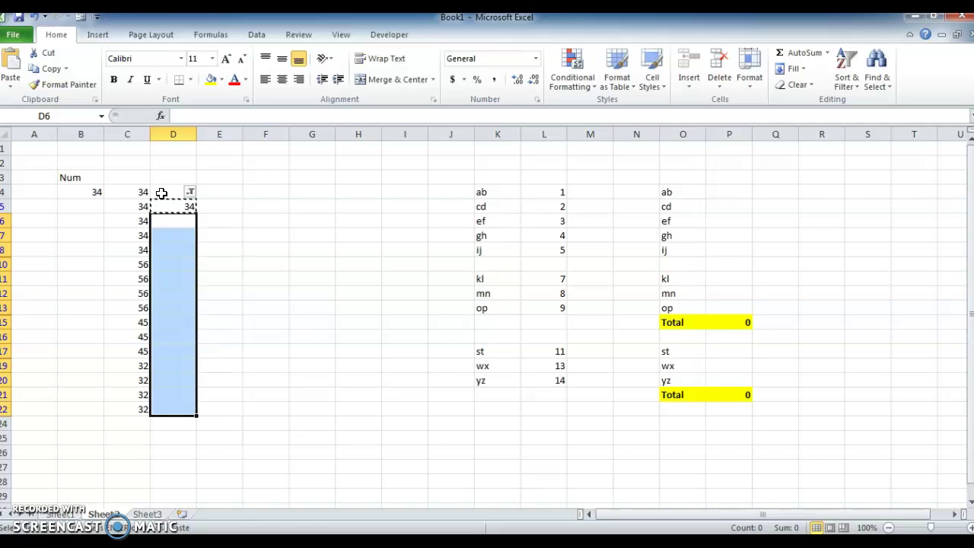
pyautogui.hotkey('alt', ';')
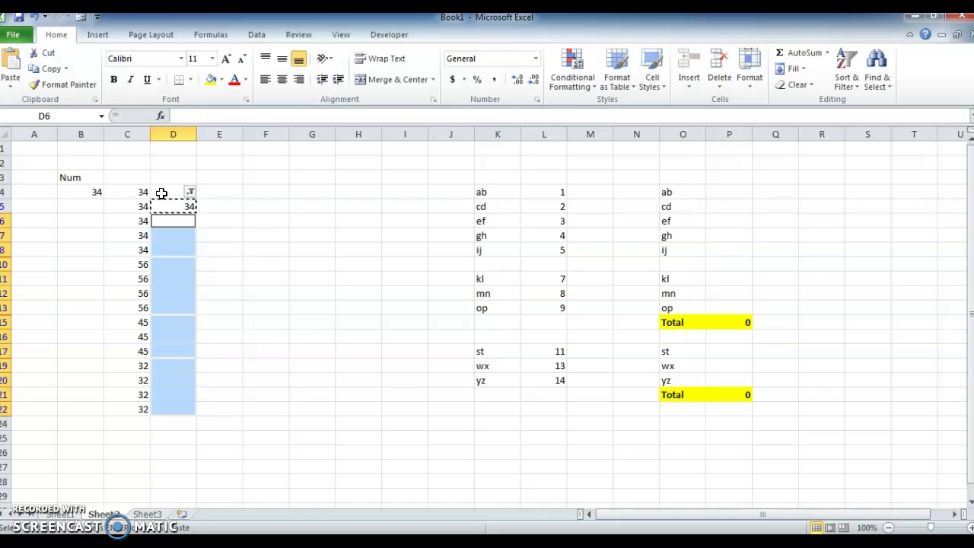
pyautogui.hotkey('ctrl', 'v')
pyautogui.press('Escape')
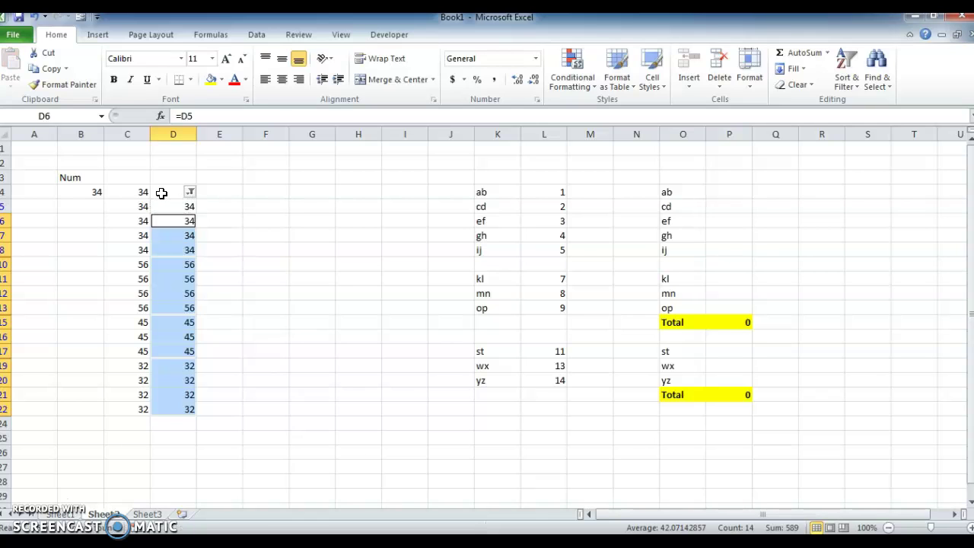
# Turn off column D's AutoFilter and check the filled values in rows 4–23.
pyautogui.click(161, 192)
pyautogui.hotkey('alt', 'd')
pyautogui.press('f')
pyautogui.press('f')
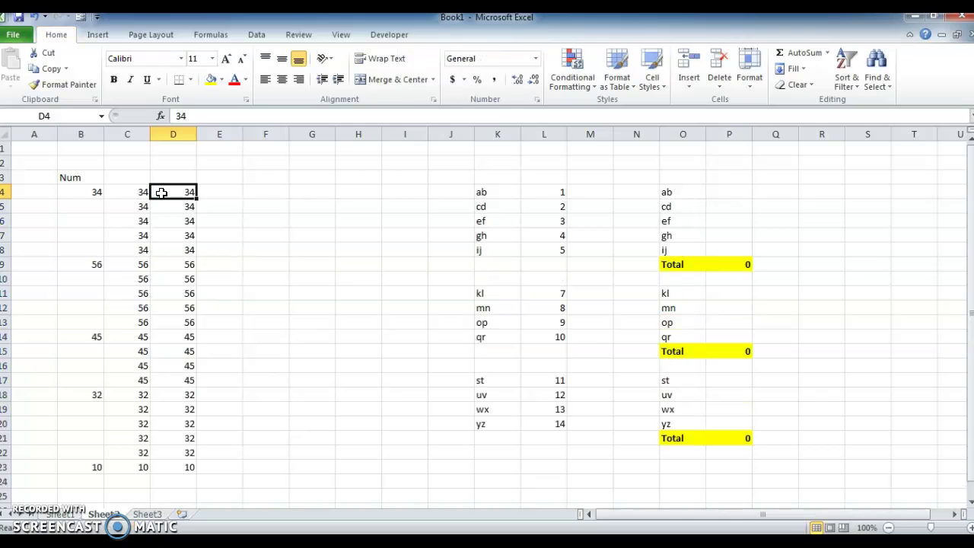
pyautogui.press('Down')
pyautogui.press('Down')
pyautogui.press('Down')
pyautogui.press('Down')
pyautogui.press('Down')
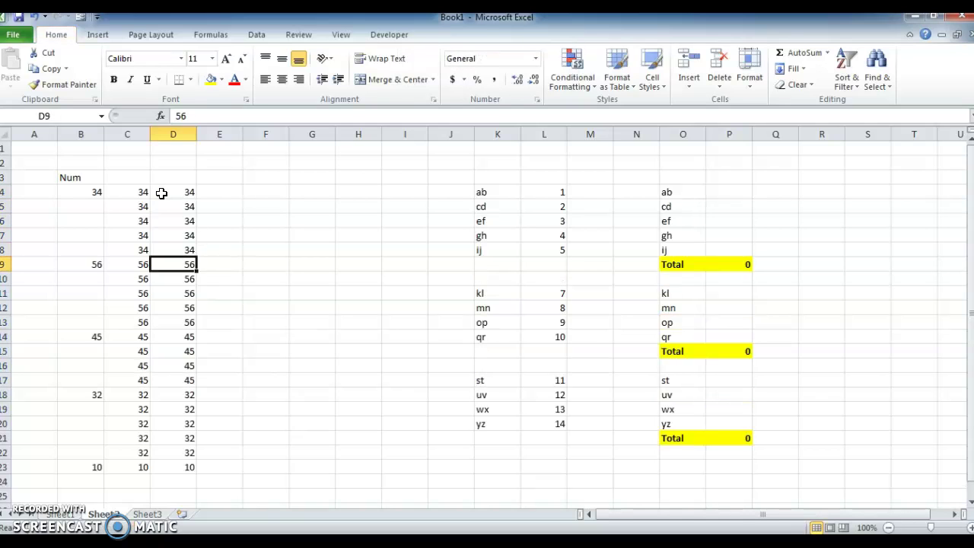
pyautogui.press('Down')
pyautogui.press('Down')
pyautogui.press('Down')
pyautogui.press('Down')
pyautogui.press('Down')
pyautogui.press('Down')
pyautogui.press('Down')
pyautogui.press('Down')
pyautogui.press('Down')
pyautogui.press('Down')
pyautogui.press('Down')
pyautogui.press('Down')
pyautogui.press('Down')
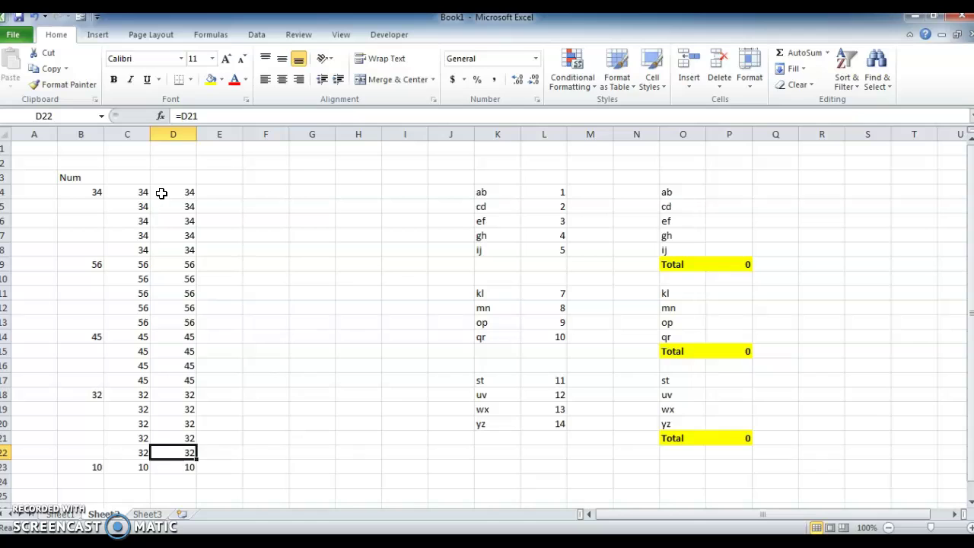
pyautogui.press('Down')
pyautogui.press('Up')
pyautogui.click(161, 193)
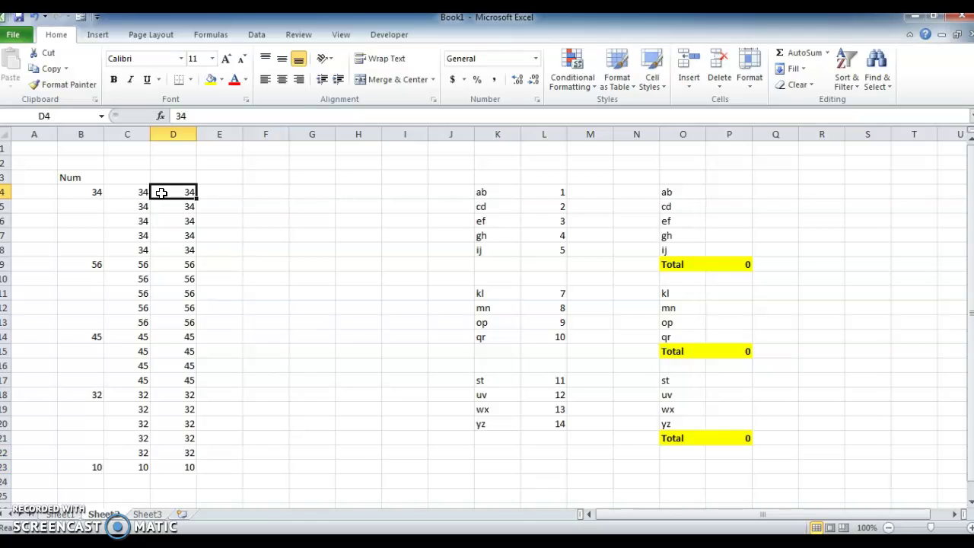
pyautogui.press('Left')
pyautogui.press('Left')
# Copy the Num values B4:B23 into column E from E4 and open Go To.
pyautogui.press('Up')
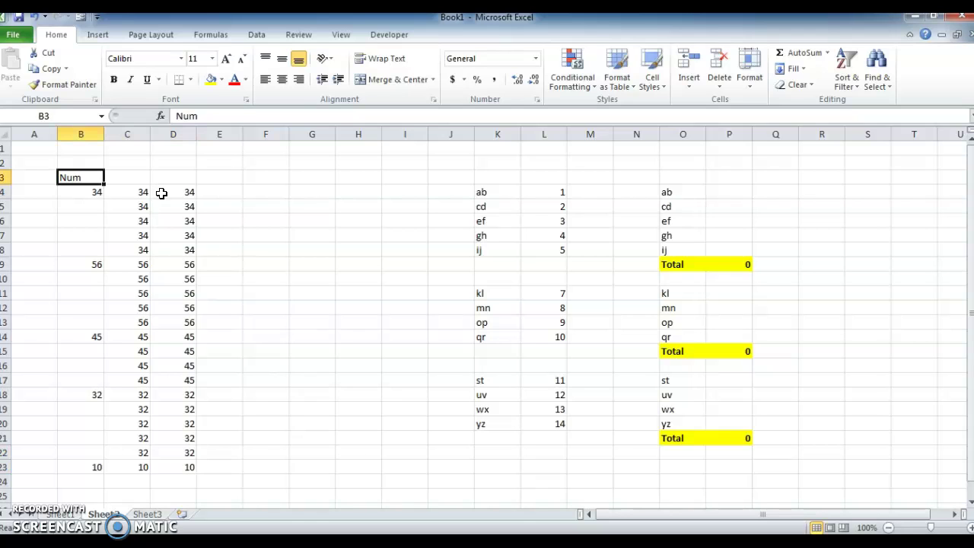
pyautogui.press('Down')
pyautogui.hotkey('shift', 'Down')
pyautogui.hotkey('shift', 'Down')
pyautogui.hotkey('shift', 'Down')
pyautogui.hotkey('shift', 'Down')
pyautogui.hotkey('shift', 'Down')
pyautogui.hotkey('shift', 'Down')
pyautogui.hotkey('shift', 'Down')
pyautogui.hotkey('shift', 'Down')
pyautogui.hotkey('shift', 'Down')
pyautogui.hotkey('shift', 'Down')
pyautogui.hotkey('shift', 'Down')
pyautogui.hotkey('shift', 'Down')
pyautogui.hotkey('shift', 'Down')
pyautogui.hotkey('shift', 'Down')
pyautogui.hotkey('shift', 'Down')
pyautogui.hotkey('shift', 'Down')
pyautogui.hotkey('shift', 'Down')
pyautogui.hotkey('shift', 'Down')
pyautogui.hotkey('shift', 'Down')
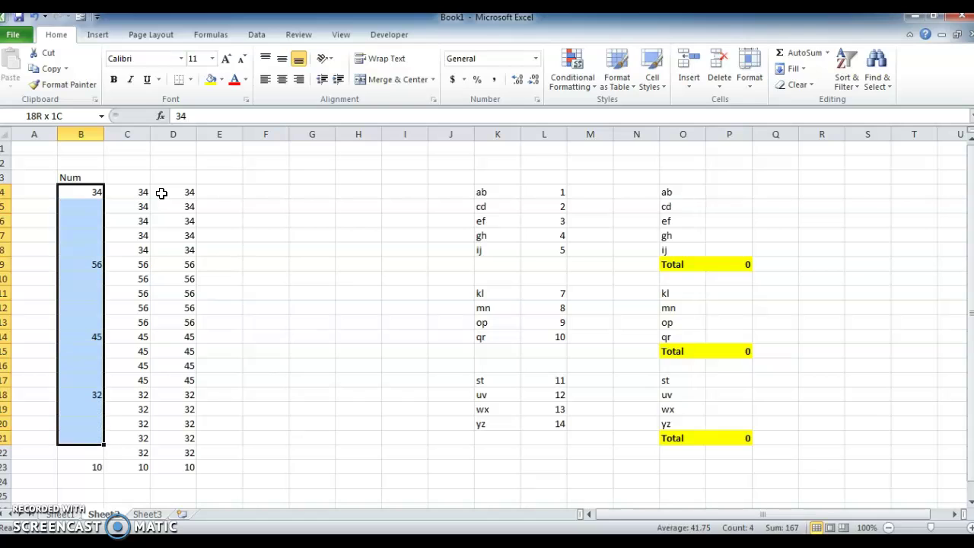
pyautogui.hotkey('ctrl', 'c')
pyautogui.press('Right')
pyautogui.press('Right')
pyautogui.press('Right')
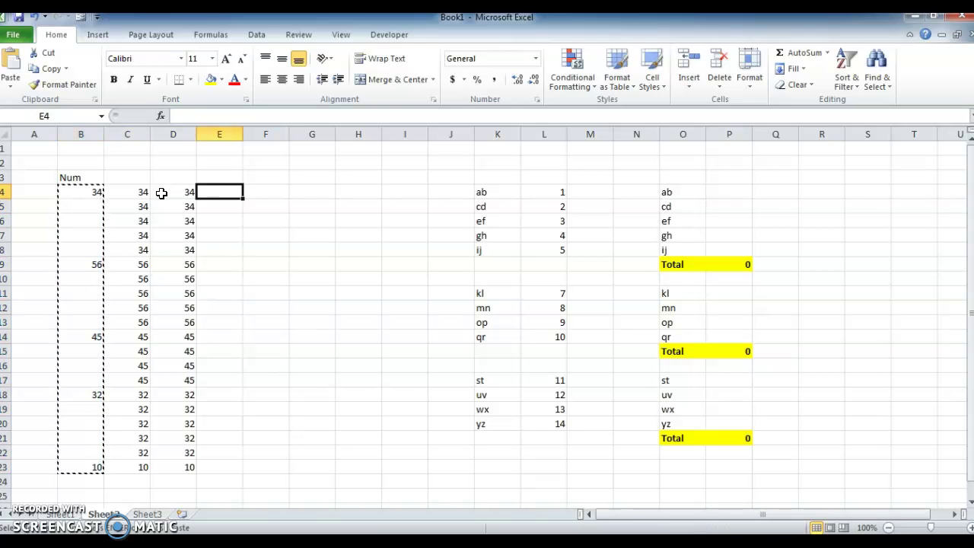
pyautogui.hotkey('ctrl', 'v')
pyautogui.press('Escape')
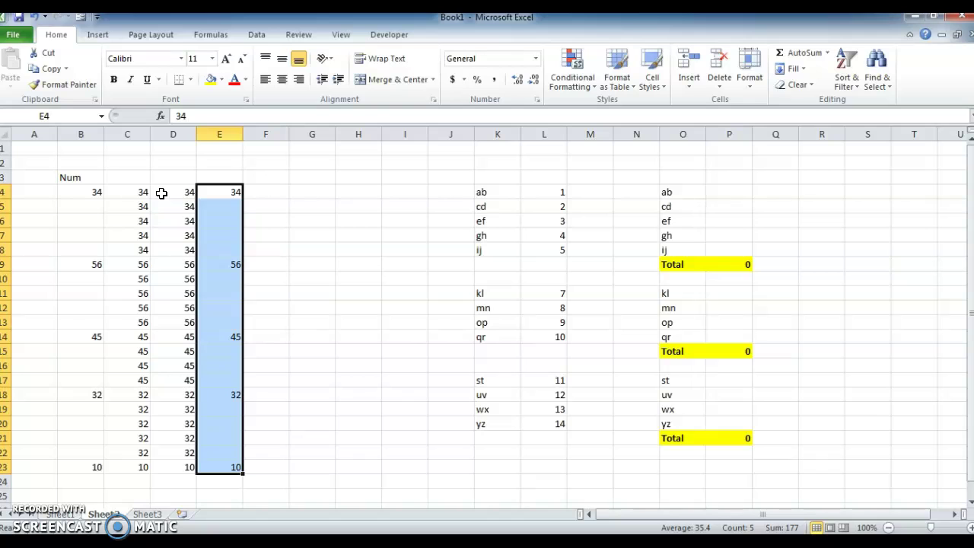
pyautogui.hotkey('ctrl', 'g')
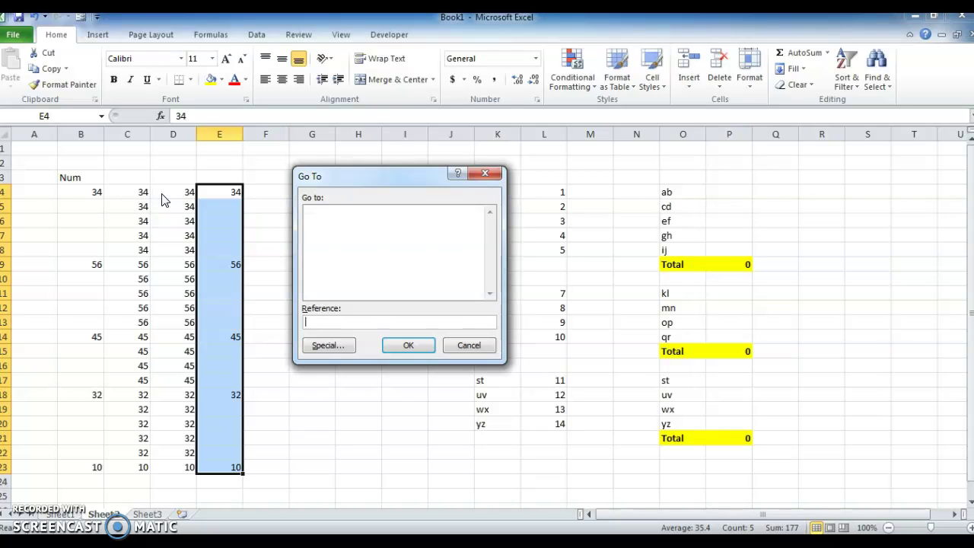
# Use Go To Special with Blanks to select the empty cells in E4:E23.
pyautogui.click(320, 347)
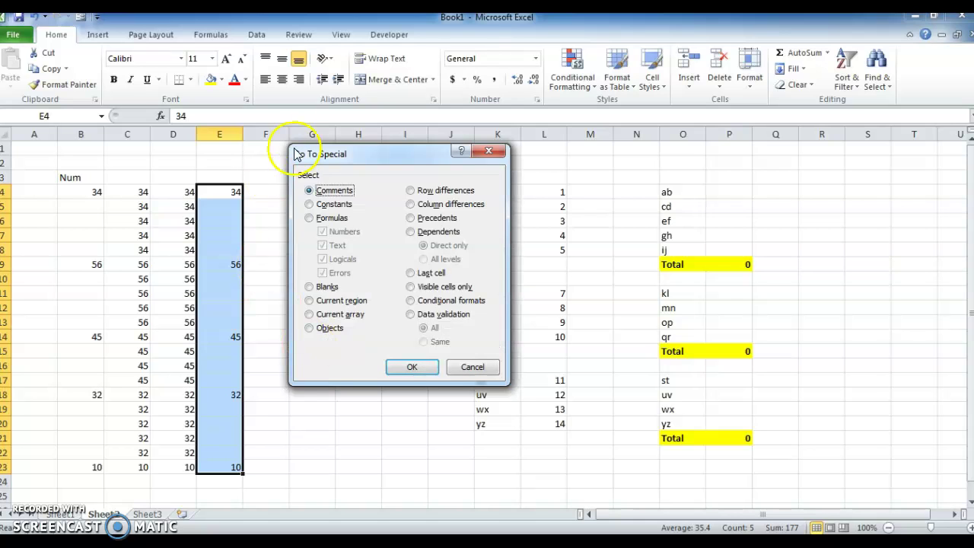
pyautogui.click(310, 287)
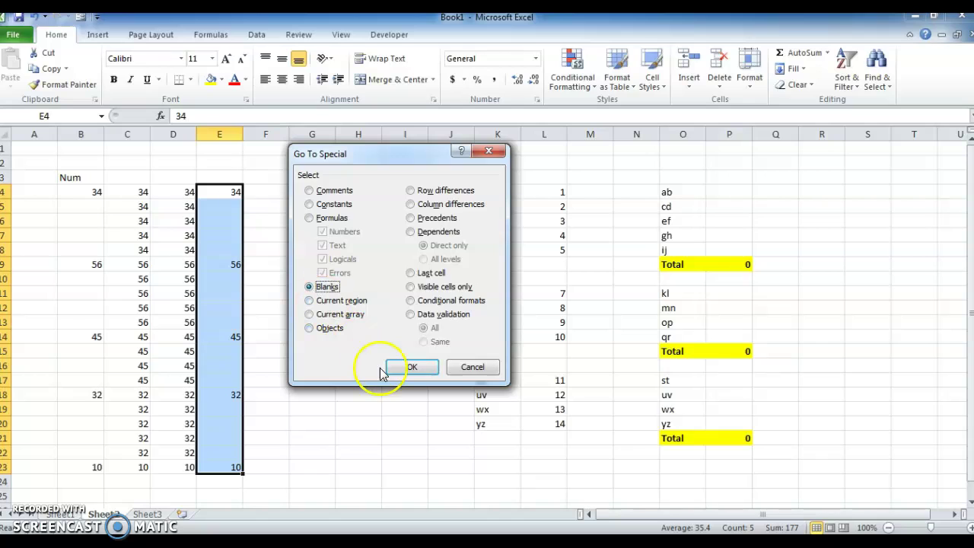
pyautogui.click(409, 368)
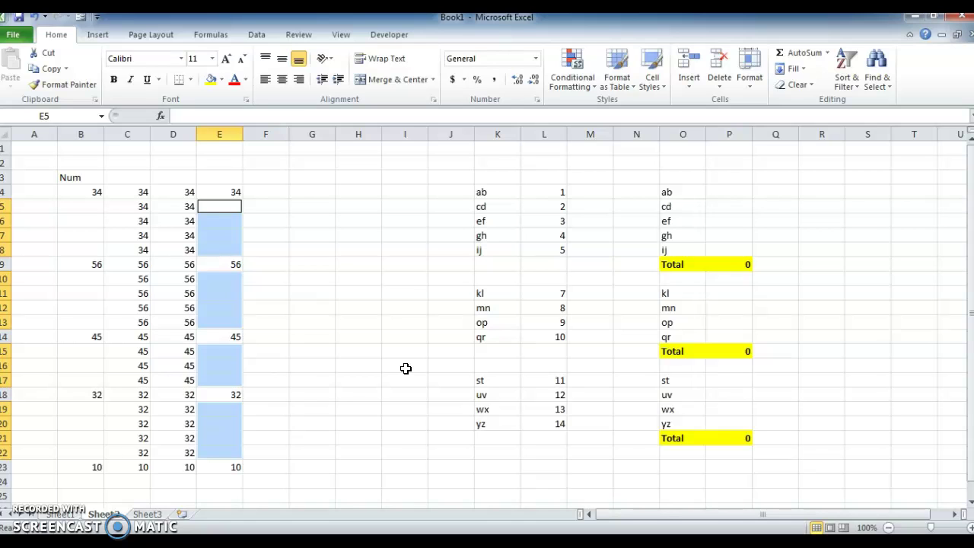
# Fill all selected blanks with =E4 at once and confirm column E reads 34, 56, 45, 32, 10.
pyautogui.write('=')
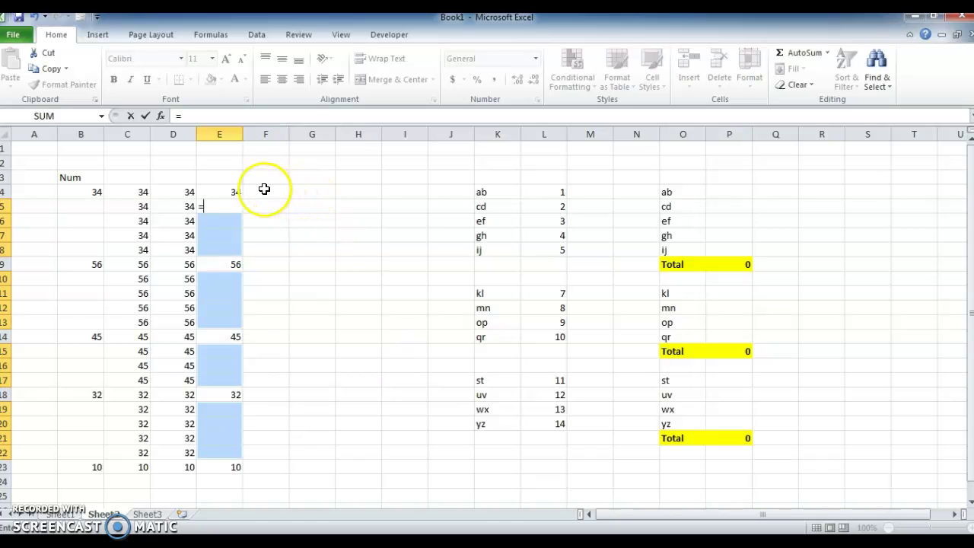
pyautogui.click(224, 193)
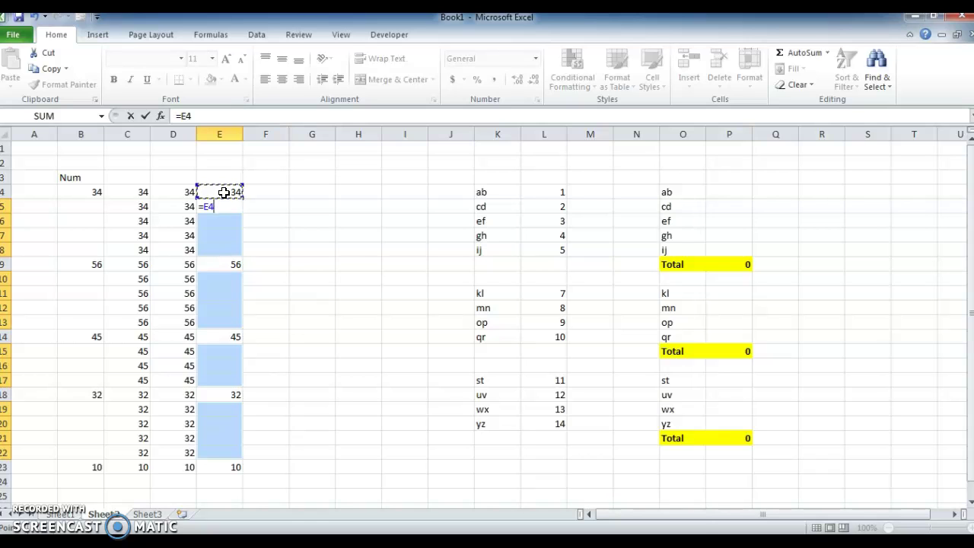
pyautogui.hotkey('ctrl', 'Return')
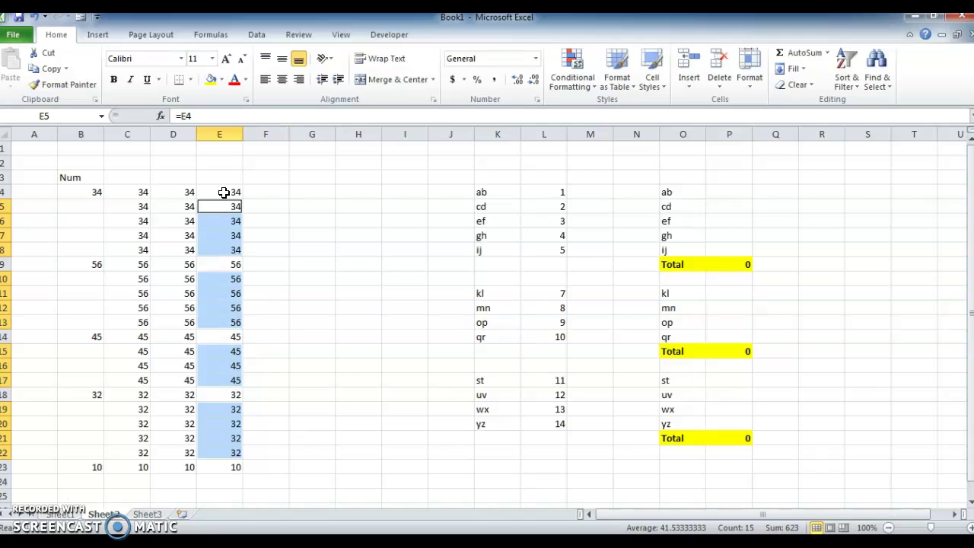
pyautogui.click(224, 193)
pyautogui.press('Down')
pyautogui.press('Down')
pyautogui.press('Down')
pyautogui.press('Down')
pyautogui.press('Down')
pyautogui.press('Down')
pyautogui.press('Down')
pyautogui.press('Down')
pyautogui.press('Down')
pyautogui.press('Down')
pyautogui.press('Down')
pyautogui.press('Down')
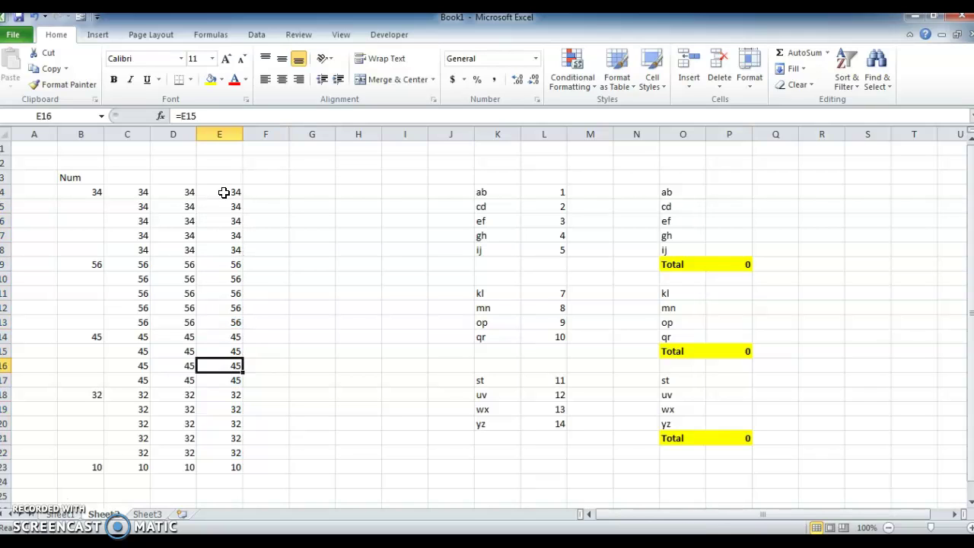
pyautogui.press('Down')
pyautogui.press('Down')
pyautogui.press('Down')
pyautogui.press('Down')
pyautogui.press('Down')
pyautogui.press('Down')
pyautogui.press('Down')
pyautogui.hotkey('ctrl', 'Up')
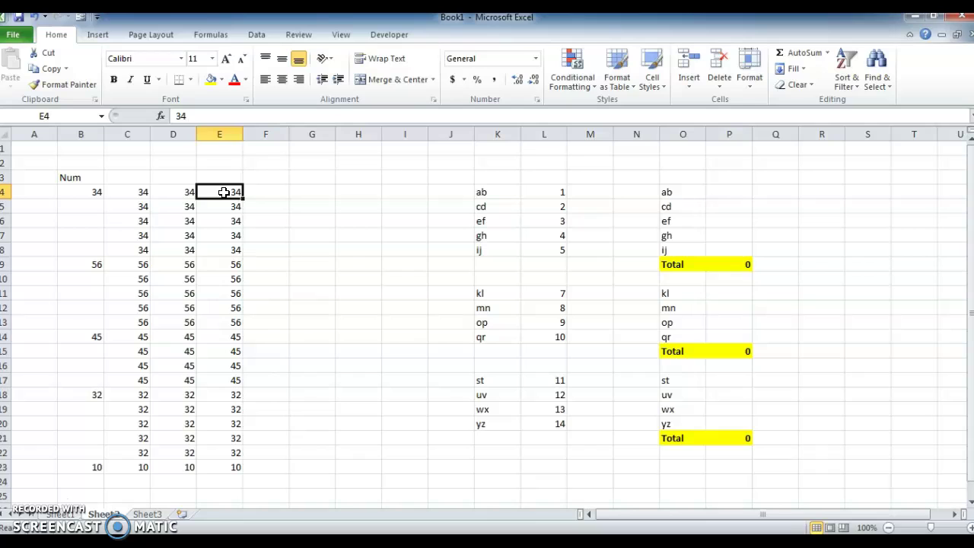
# Return to E4 and look over the lettered lists in columns K and L.
pyautogui.hotkey('ctrl', 'Up')
pyautogui.press('Down')
pyautogui.press('Down')
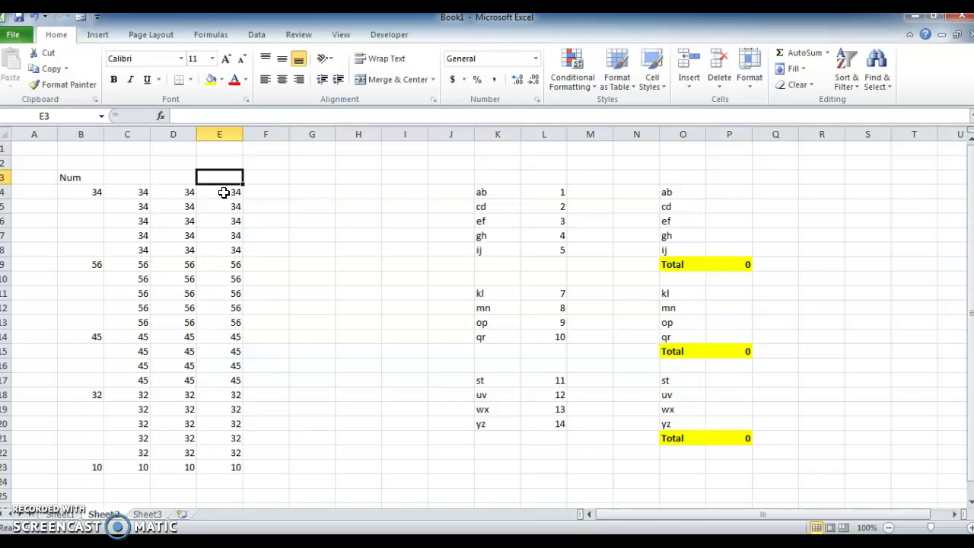
pyautogui.press('Down')
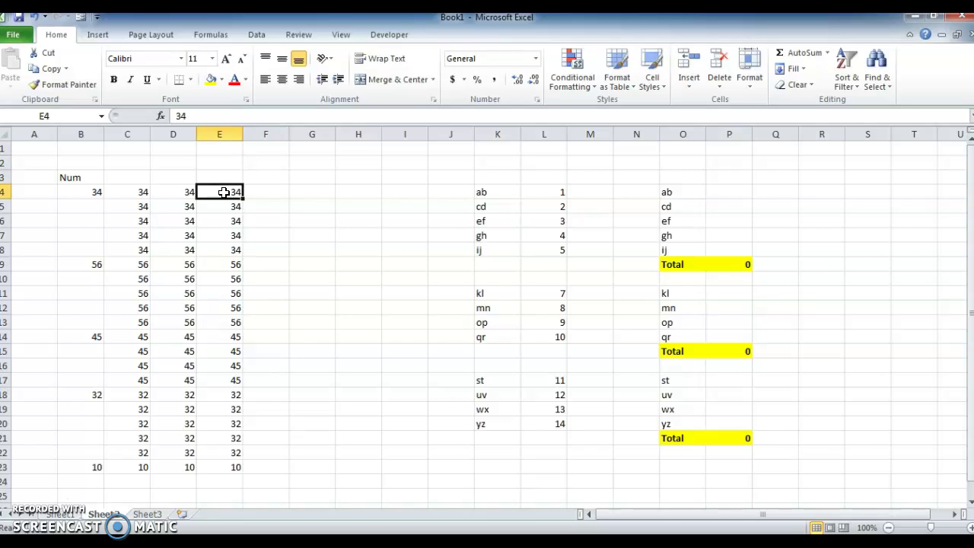
pyautogui.press('Right')
pyautogui.press('Right')
pyautogui.press('Right')
pyautogui.press('Right')
pyautogui.press('Right')
pyautogui.press('Right')
pyautogui.press('Right')
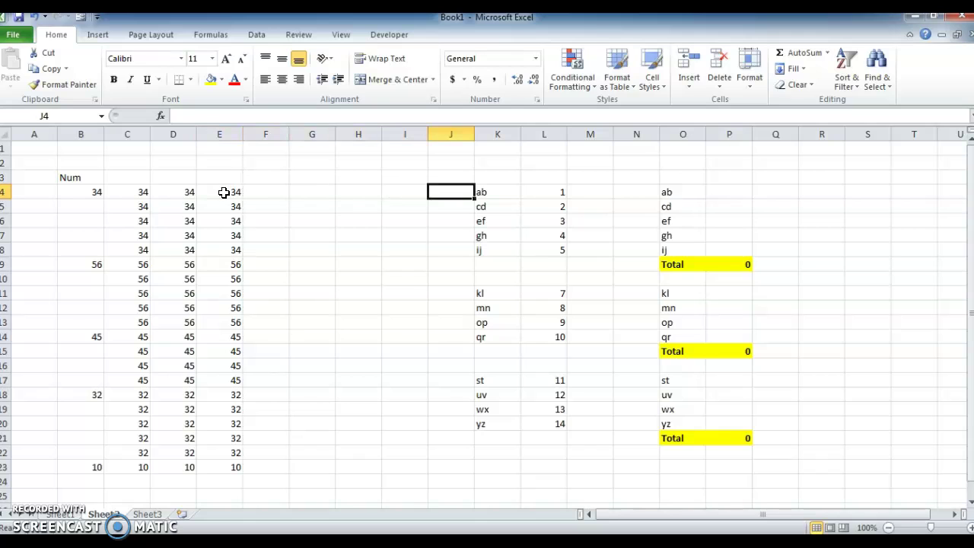
pyautogui.press('Left')
pyautogui.hotkey('shift', 'Right')
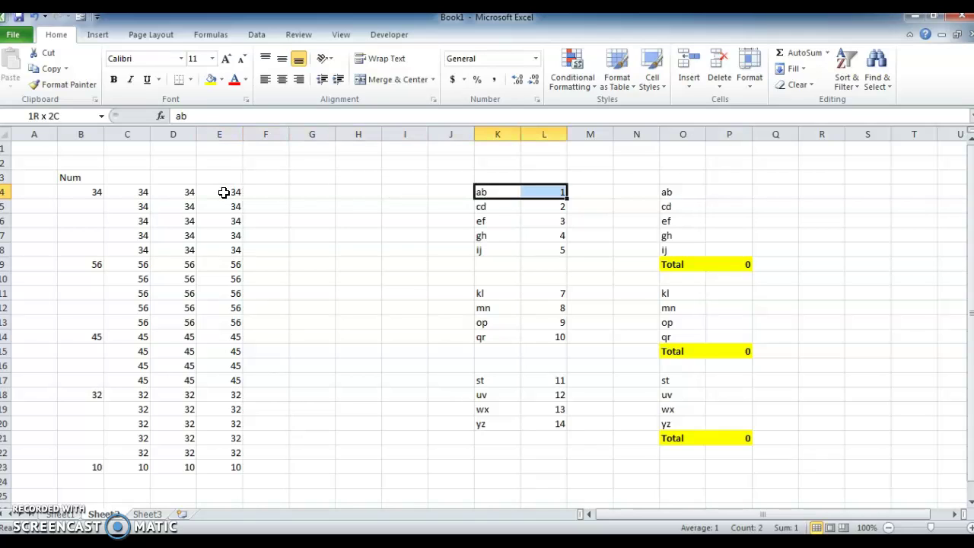
pyautogui.hotkey('ctrl', 'shift', 'Down')
pyautogui.press('Down')
pyautogui.press('Down')
pyautogui.press('Down')
pyautogui.press('Down')
pyautogui.press('Down')
pyautogui.press('Down')
pyautogui.press('Down')
pyautogui.press('Down')
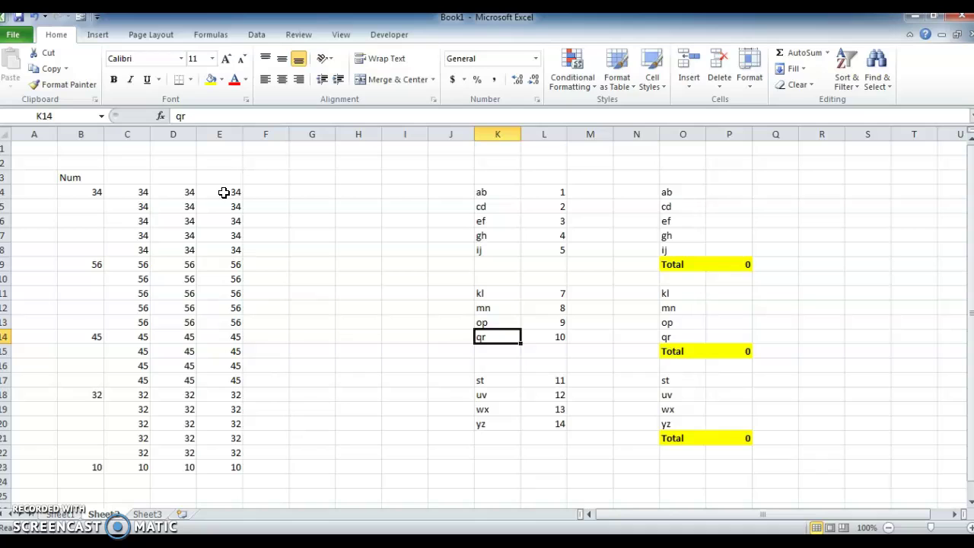
pyautogui.hotkey('ctrl', 'Up')
pyautogui.hotkey('ctrl', 'Up')
pyautogui.hotkey('ctrl', 'Up')
pyautogui.hotkey('ctrl', 'Up')
pyautogui.press('Right')
pyautogui.press('Right')
pyautogui.press('Right')
pyautogui.press('Down')
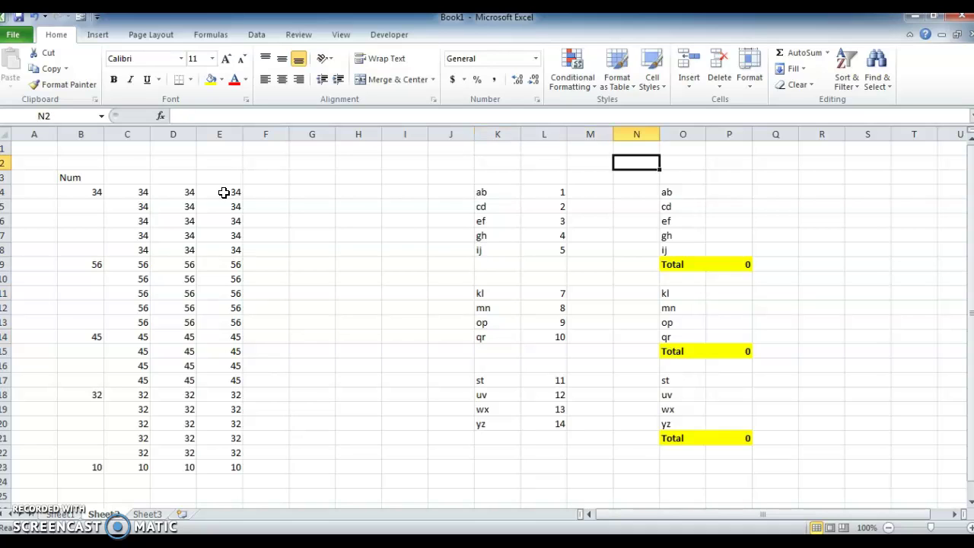
# Look over the first ab block in column O down to its Total row.
pyautogui.press('Right')
pyautogui.hotkey('ctrl', 'Down')
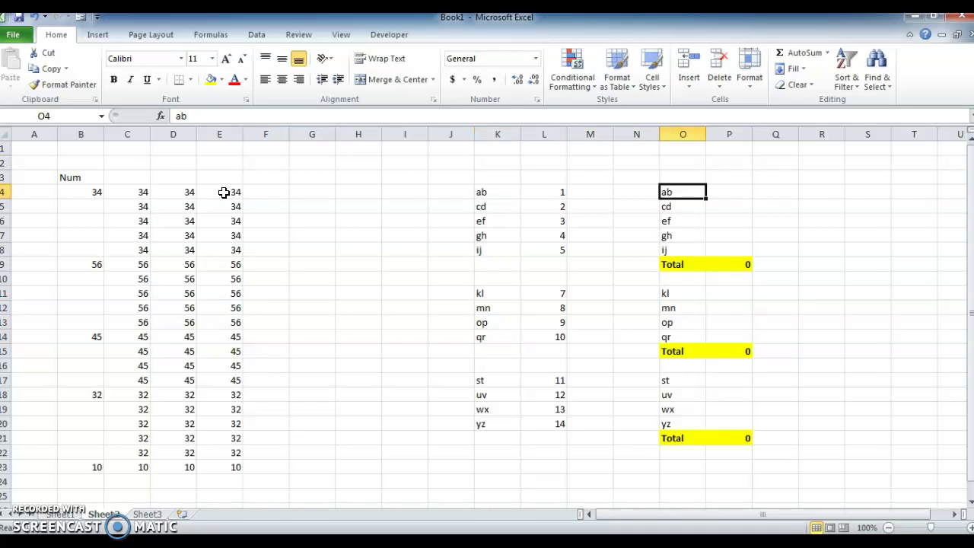
pyautogui.hotkey('ctrl', 'Down')
pyautogui.press('Up')
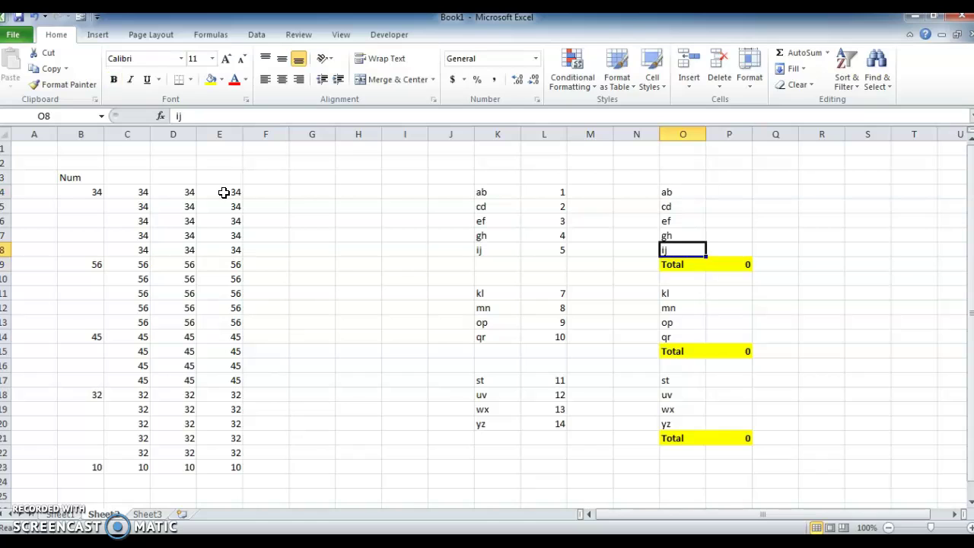
pyautogui.hotkey('ctrl', 'Up')
pyautogui.press('Up')
pyautogui.press('Up')
pyautogui.hotkey('ctrl', 'Down')
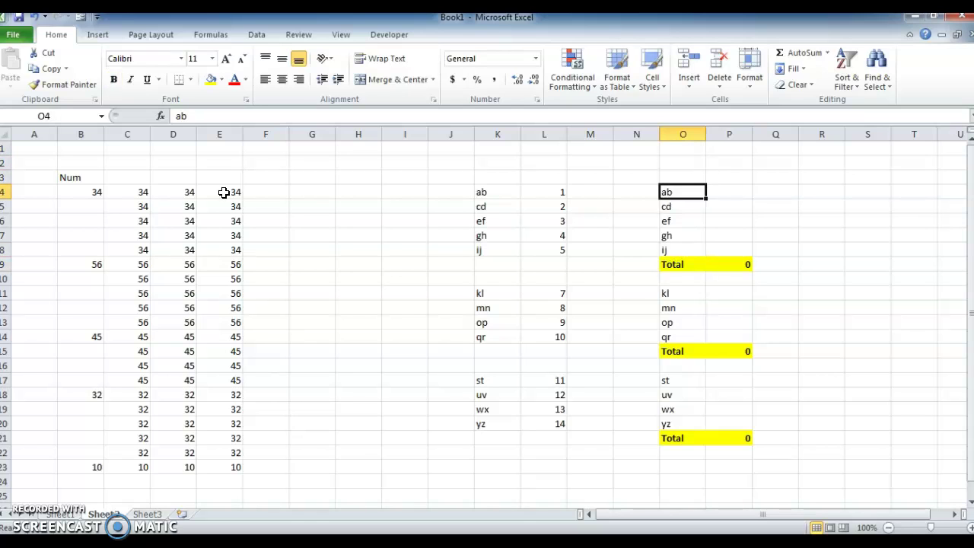
pyautogui.press('Right')
# Select the column L numbers 1 through 14, down to L20.
pyautogui.press('Left')
pyautogui.press('Left')
pyautogui.press('Left')
pyautogui.press('Left')
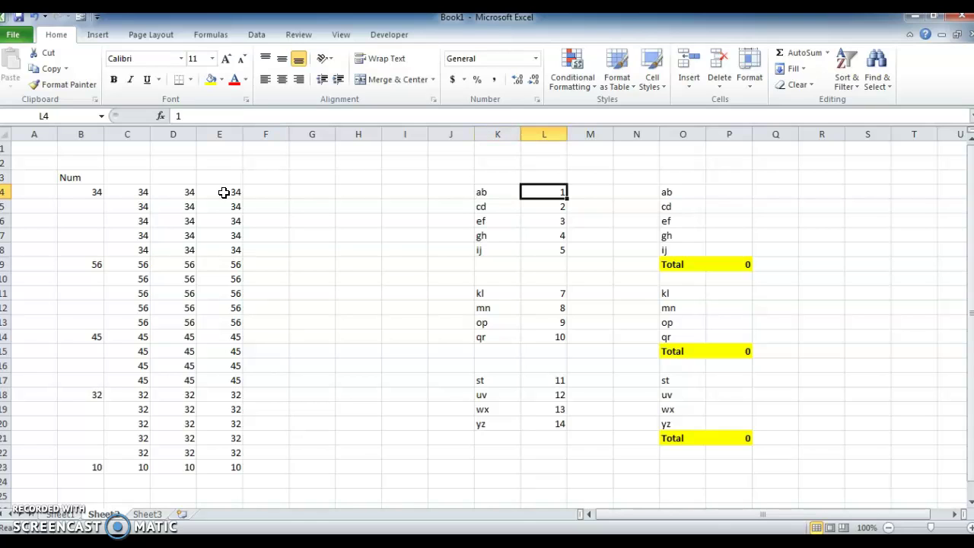
pyautogui.hotkey('shift', 'Down')
pyautogui.hotkey('shift', 'Down')
pyautogui.hotkey('shift', 'Down')
pyautogui.hotkey('shift', 'Down')
pyautogui.hotkey('shift', 'Down')
pyautogui.hotkey('shift', 'Down')
pyautogui.hotkey('shift', 'Down')
pyautogui.hotkey('shift', 'Down')
pyautogui.hotkey('shift', 'Down')
pyautogui.hotkey('shift', 'Down')
pyautogui.hotkey('shift', 'Down')
pyautogui.hotkey('shift', 'Down')
pyautogui.hotkey('shift', 'Down')
pyautogui.hotkey('shift', 'Down')
pyautogui.hotkey('shift', 'Down')
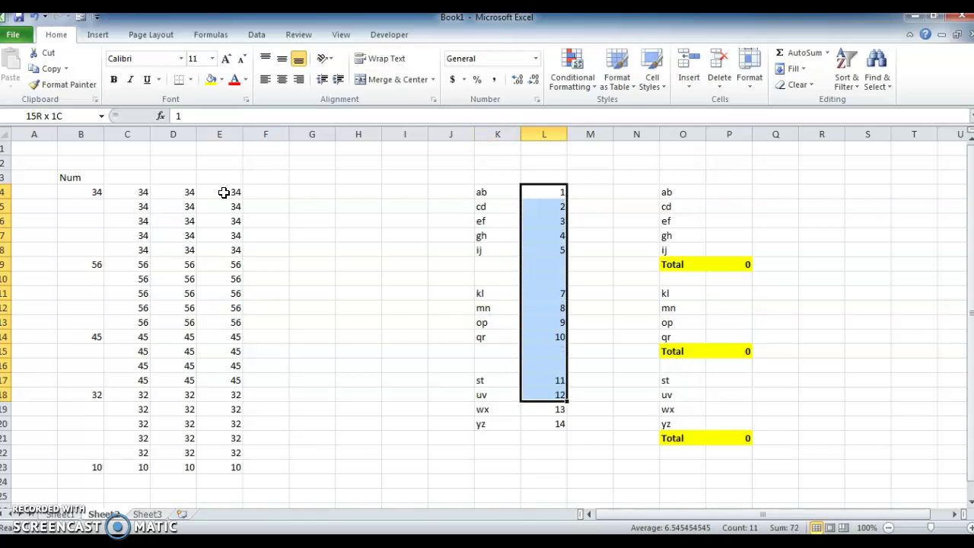
pyautogui.hotkey('shift', 'Down')
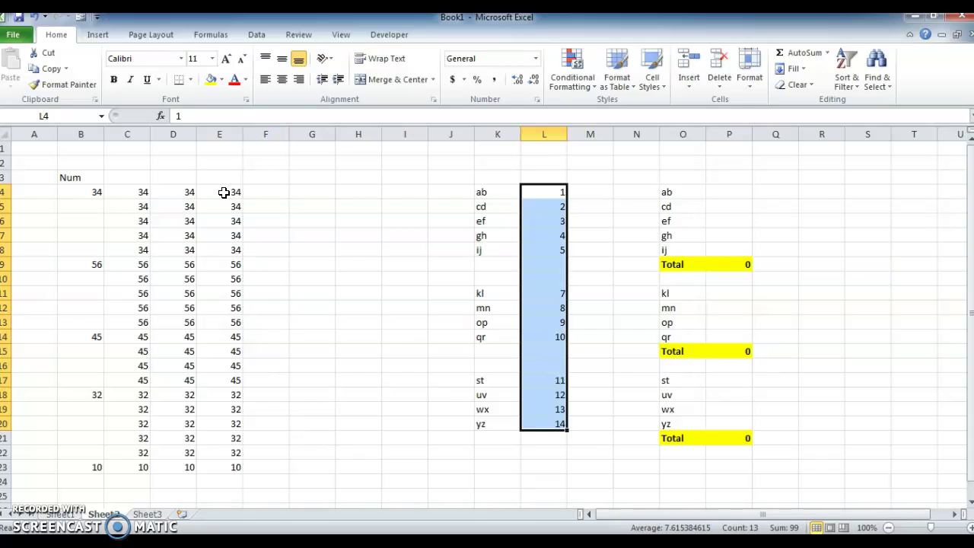
pyautogui.press('Right')
pyautogui.press('Right')
pyautogui.press('Right')
pyautogui.press('Right')
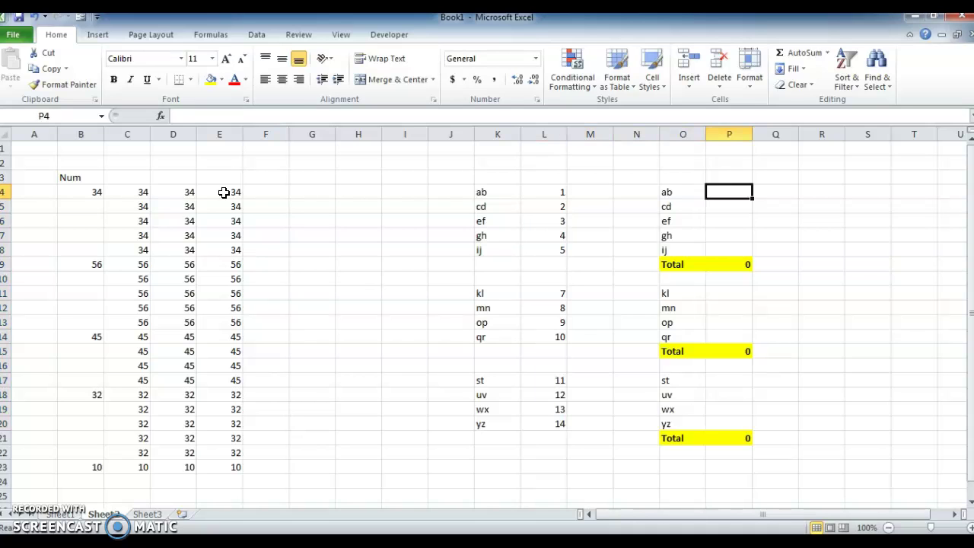
# Check the SUM formulas in Total cells P9, P15 and P21, each reading 0.
pyautogui.press('Down')
pyautogui.press('Down')
pyautogui.press('Down')
pyautogui.press('Down')
pyautogui.press('Down')
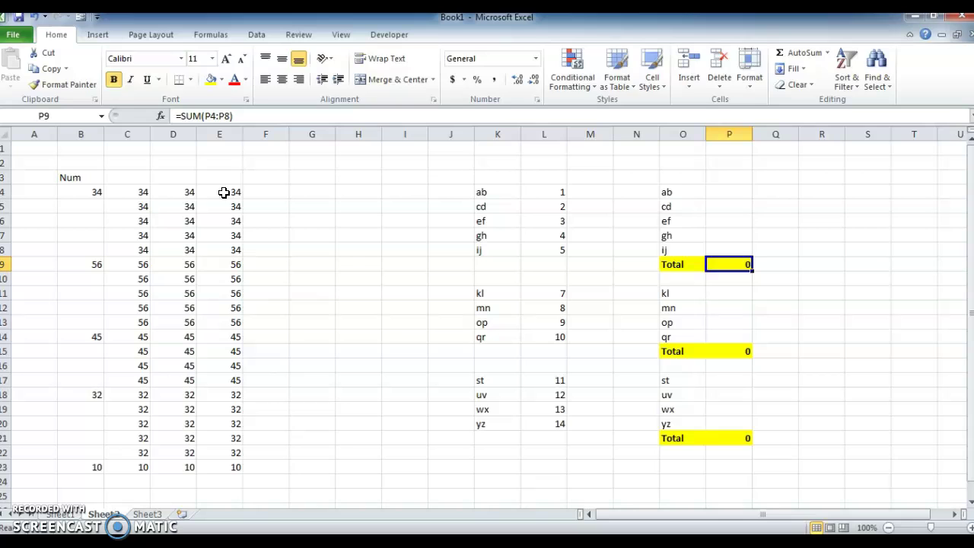
pyautogui.press('F2')
pyautogui.press('Return')
pyautogui.press('Down')
pyautogui.press('Down')
pyautogui.press('Down')
pyautogui.press('Down')
pyautogui.press('Down')
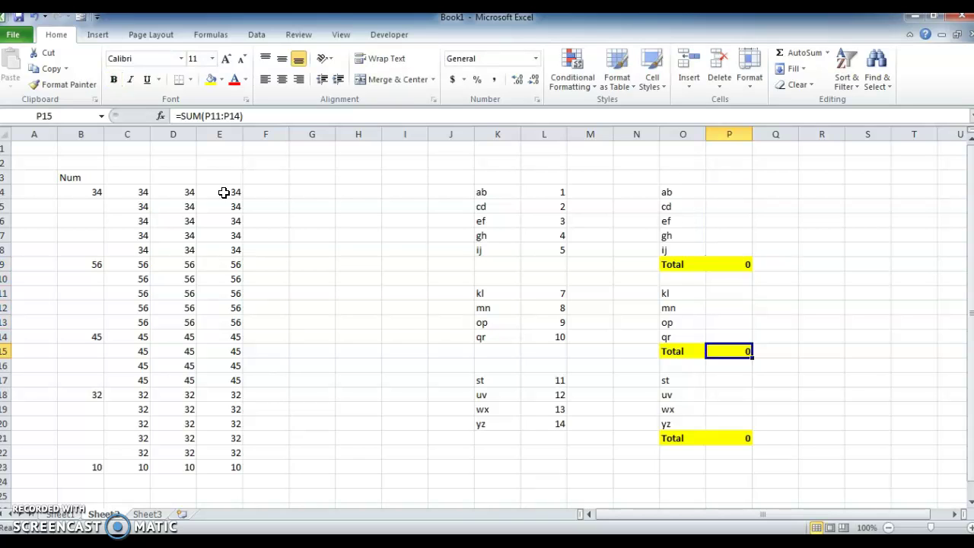
pyautogui.press('F2')
pyautogui.press('Return')
pyautogui.press('Down')
pyautogui.press('Down')
pyautogui.press('Down')
pyautogui.press('Down')
pyautogui.press('Down')
pyautogui.press('F2')
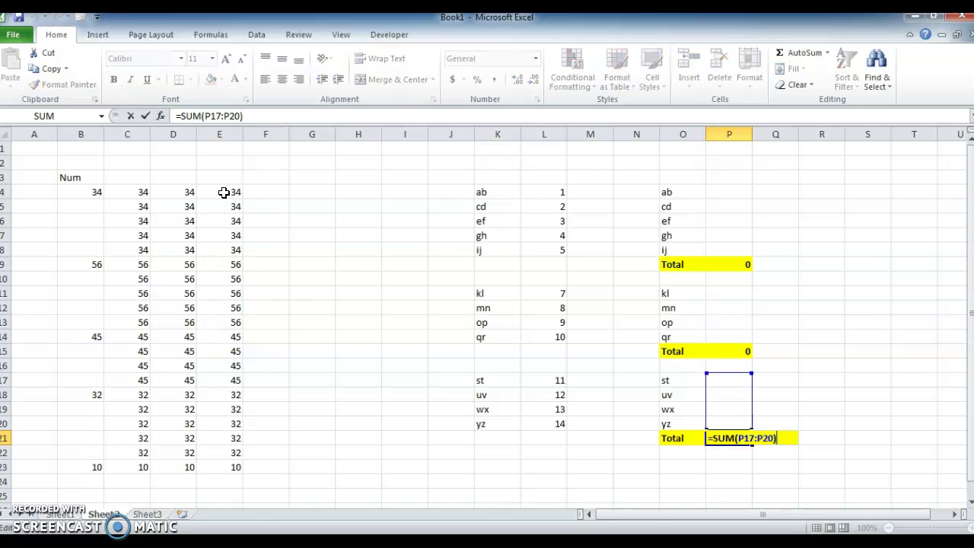
pyautogui.press('Return')
# Go back to the first number in column L at L4.
pyautogui.press('Up')
pyautogui.press('Left')
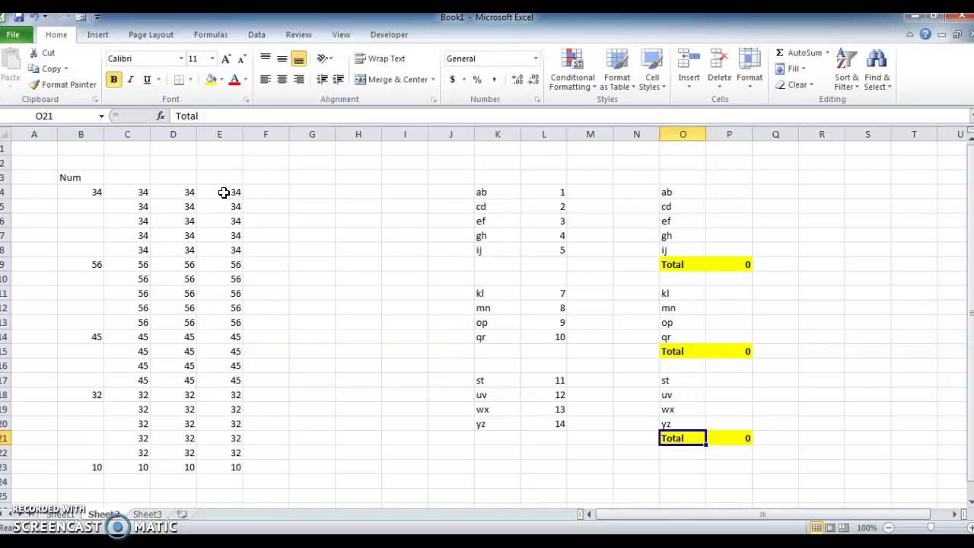
pyautogui.press('Left')
pyautogui.press('Left')
pyautogui.press('Left')
pyautogui.press('Up')
pyautogui.press('Right')
pyautogui.hotkey('ctrl', 'Up')
pyautogui.press('Left')
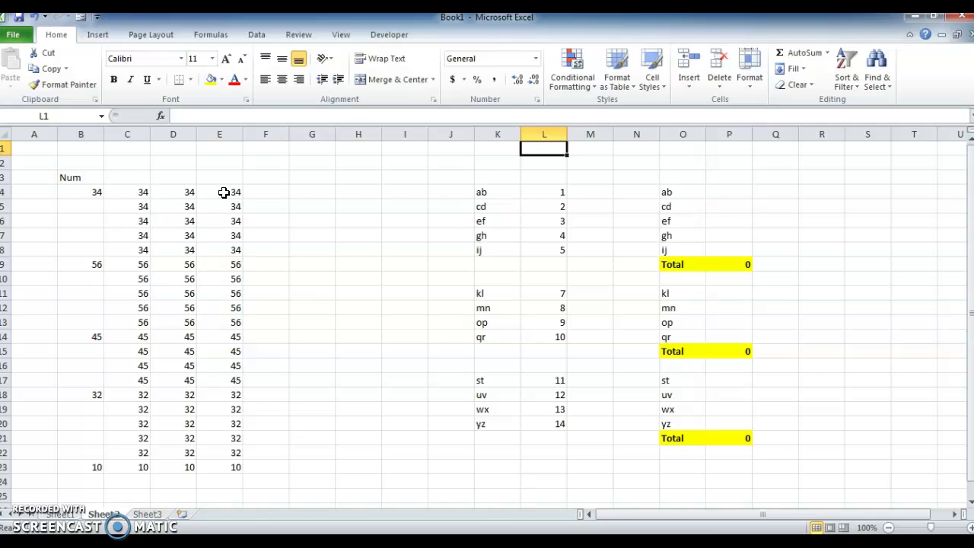
pyautogui.press('Down')
pyautogui.press('Down')
pyautogui.press('Down')
pyautogui.hotkey('shift', 'Down')
pyautogui.hotkey('shift', 'Down')
pyautogui.hotkey('shift', 'Down')
pyautogui.hotkey('shift', 'Down')
pyautogui.hotkey('shift', 'Down')
pyautogui.hotkey('shift', 'Down')
pyautogui.hotkey('shift', 'Down')
pyautogui.hotkey('shift', 'Down')
pyautogui.hotkey('shift', 'Down')
pyautogui.hotkey('shift', 'Down')
pyautogui.hotkey('shift', 'Down')
pyautogui.hotkey('shift', 'Down')
pyautogui.hotkey('shift', 'Down')
pyautogui.hotkey('shift', 'Down')
pyautogui.hotkey('shift', 'Down')
pyautogui.hotkey('shift', 'Down')
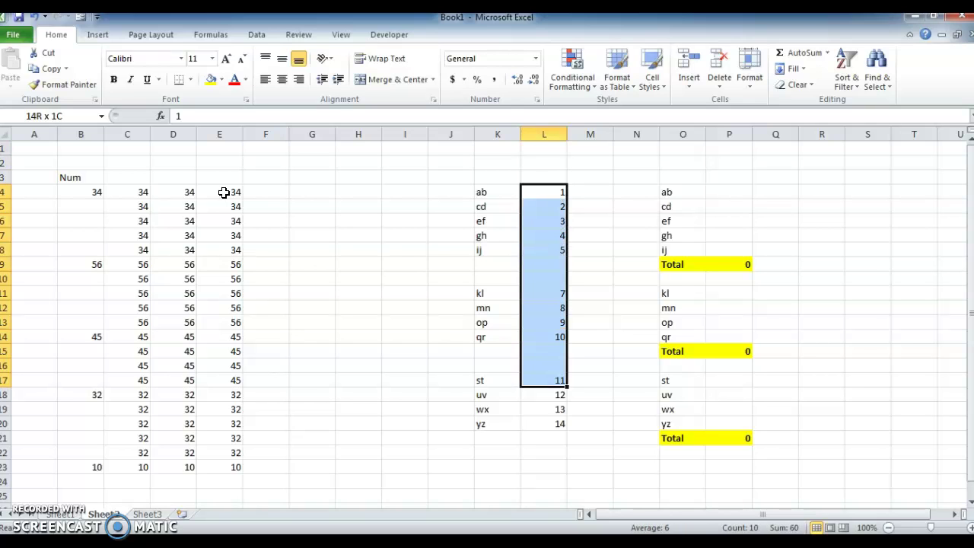
pyautogui.hotkey('ctrl', 'c')
pyautogui.press('Right')
pyautogui.press('Right')
pyautogui.press('Right')
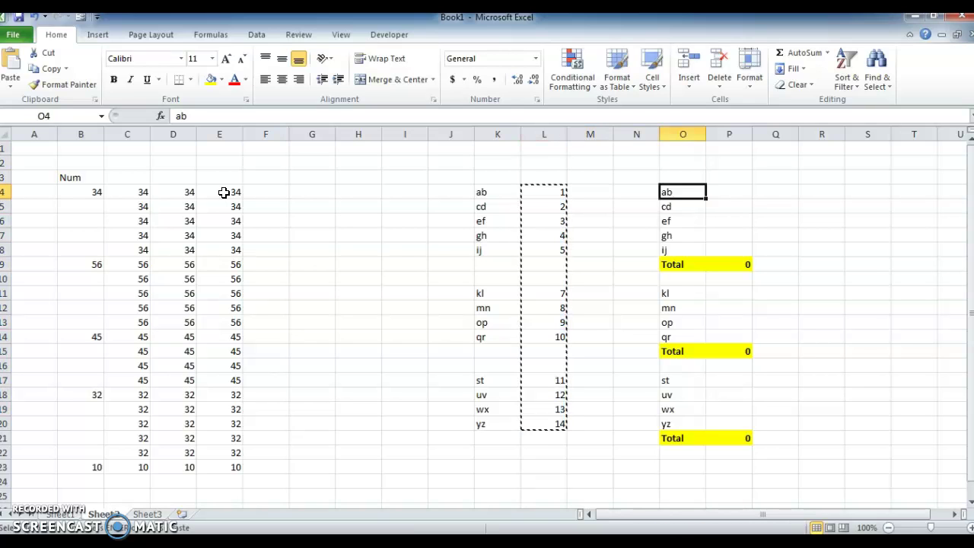
pyautogui.press('Right')
pyautogui.hotkey('alt', 'e')
pyautogui.press('s')
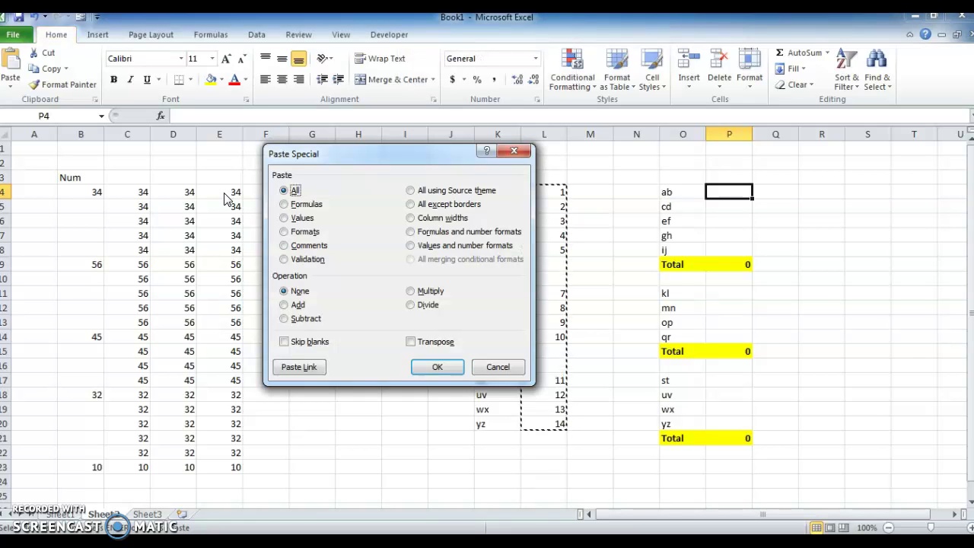
pyautogui.press('v')
pyautogui.press('Return')
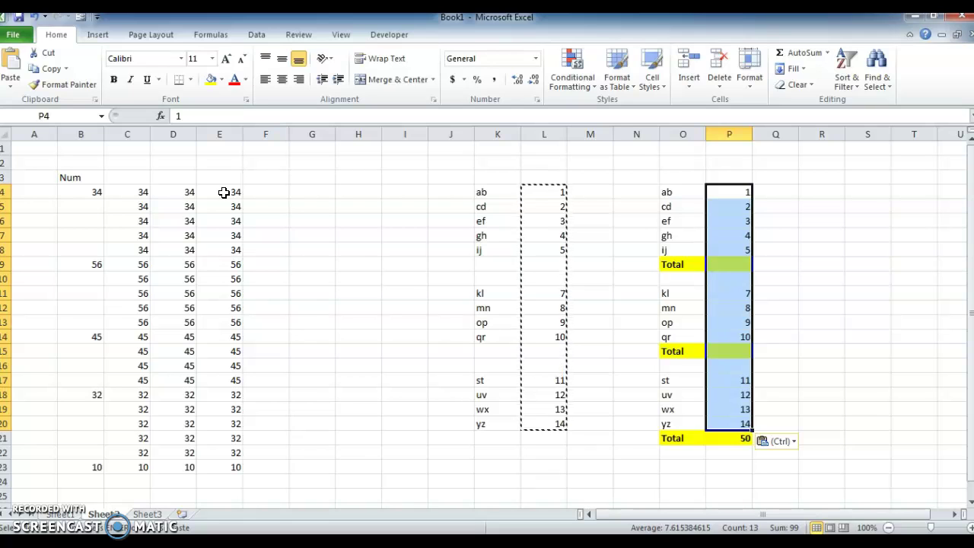
pyautogui.press('Delete')
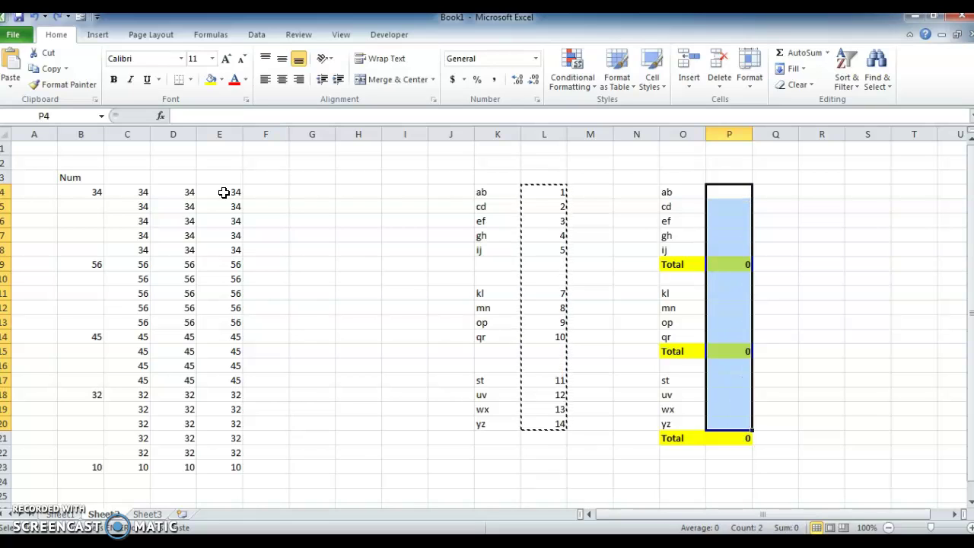
pyautogui.press('Escape')
# Copy the numbers in L4:L20.
pyautogui.press('Left')
pyautogui.press('Left')
pyautogui.press('Left')
pyautogui.press('Left')
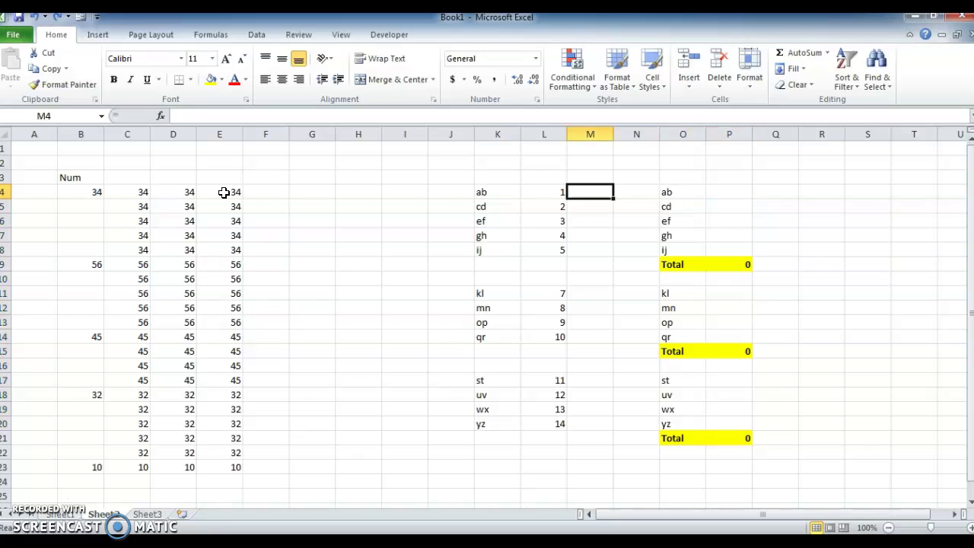
pyautogui.hotkey('shift', 'Down')
pyautogui.hotkey('shift', 'Down')
pyautogui.hotkey('shift', 'Down')
pyautogui.hotkey('shift', 'Down')
pyautogui.hotkey('shift', 'Down')
pyautogui.hotkey('shift', 'Down')
pyautogui.hotkey('shift', 'Down')
pyautogui.hotkey('shift', 'Down')
pyautogui.hotkey('shift', 'Down')
pyautogui.hotkey('shift', 'Down')
pyautogui.hotkey('shift', 'Down')
pyautogui.hotkey('shift', 'Down')
pyautogui.hotkey('shift', 'Down')
pyautogui.hotkey('shift', 'Down')
pyautogui.hotkey('shift', 'Down')
pyautogui.hotkey('shift', 'Down')
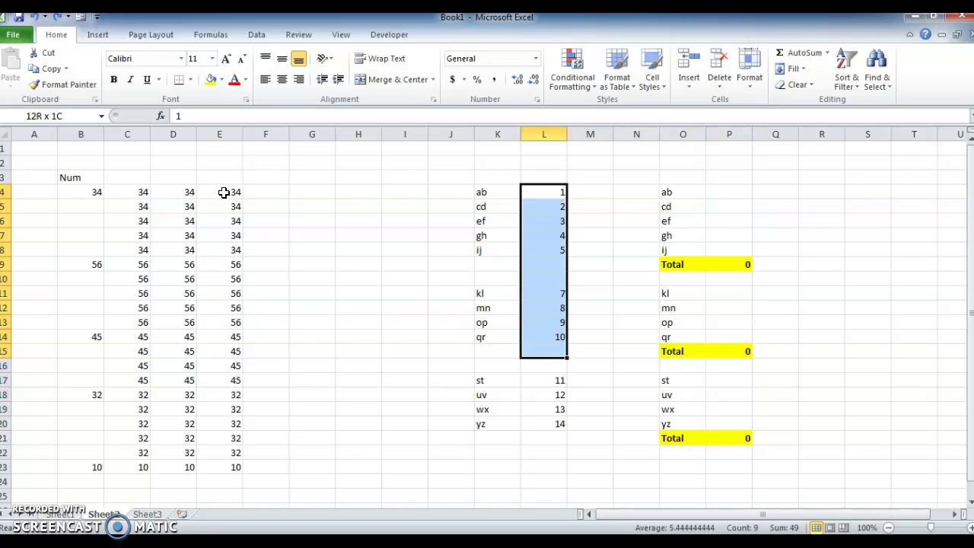
pyautogui.hotkey('ctrl', 'c')
# Paste them into P4 as values with Skip blanks, so the totals read 15, 34 and 50.
pyautogui.press('Right')
pyautogui.press('Right')
pyautogui.press('Right')
pyautogui.press('Right')
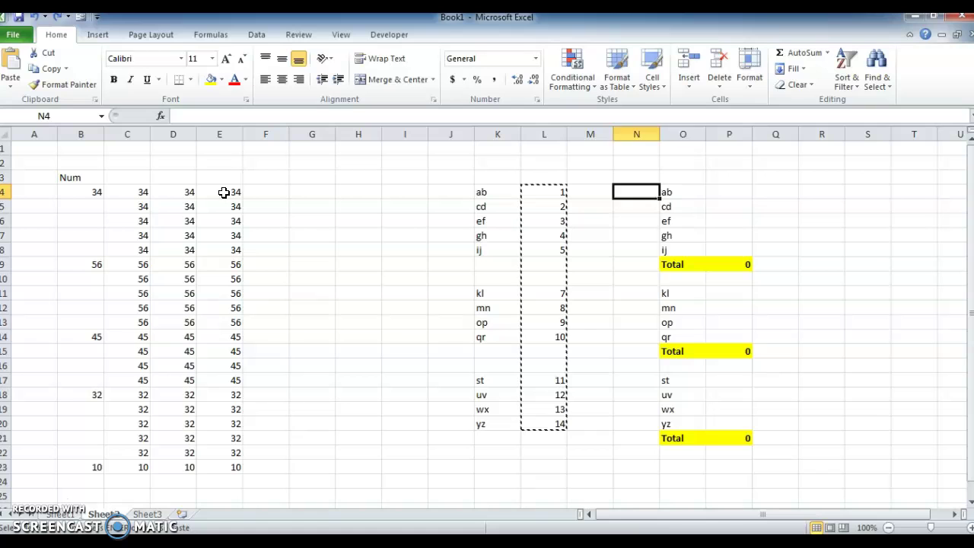
pyautogui.hotkey('alt', 'e')
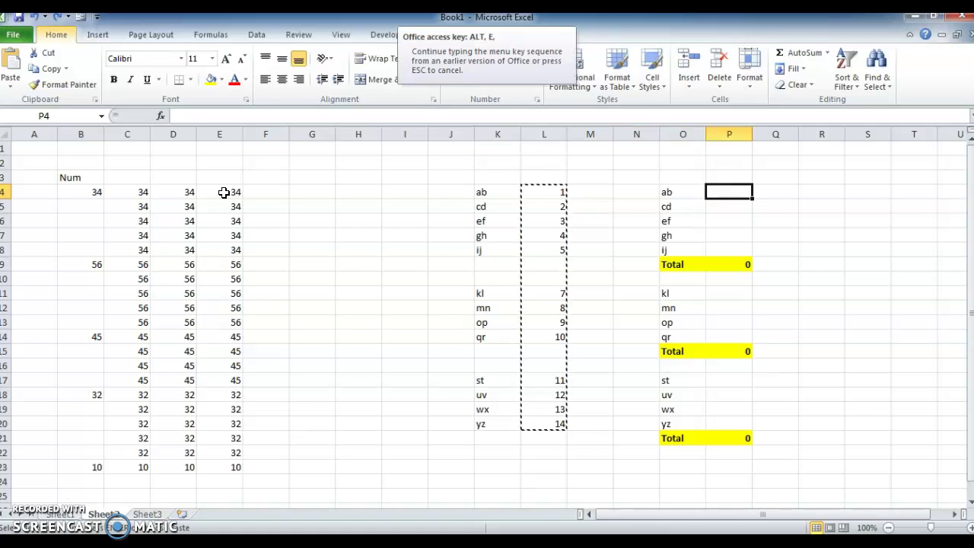
pyautogui.press('s')
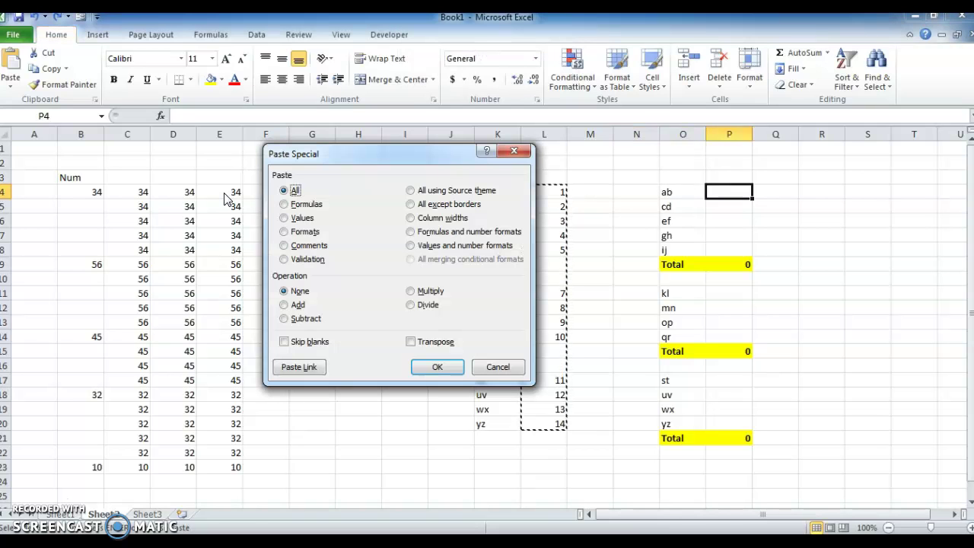
pyautogui.press('v')
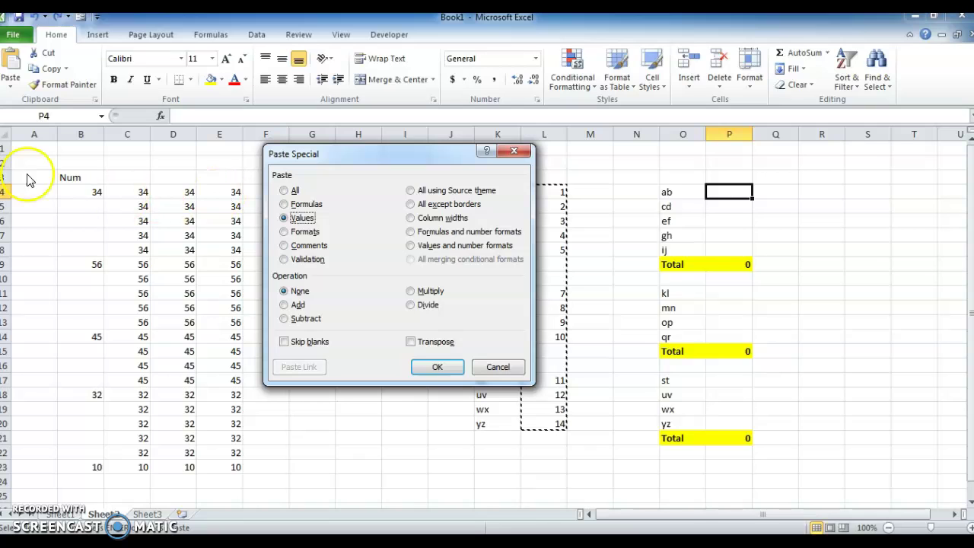
pyautogui.click(285, 344)
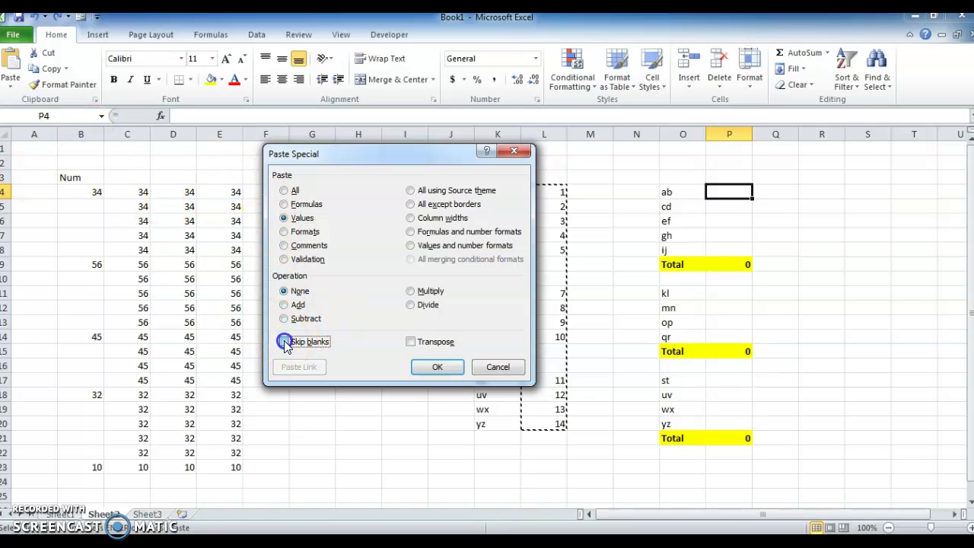
pyautogui.click(427, 367)
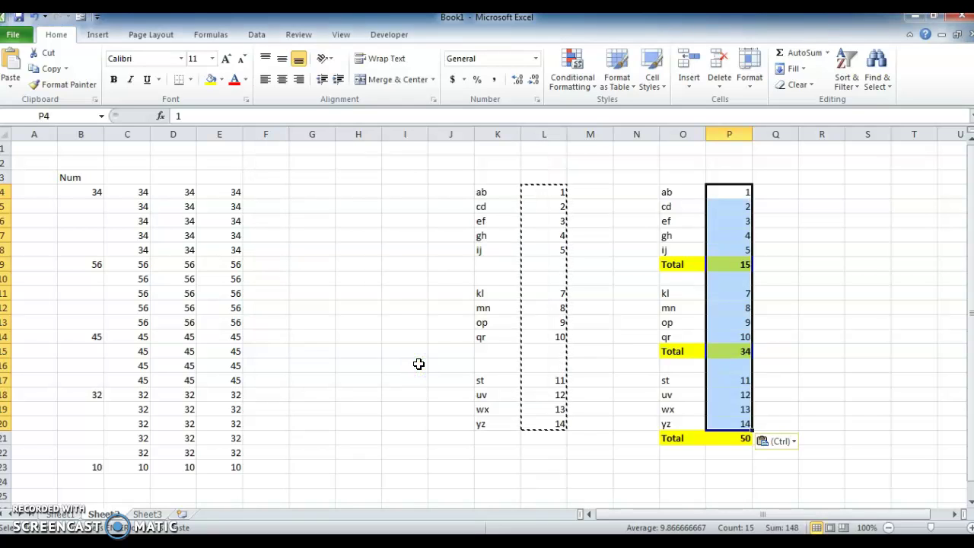
pyautogui.press('Escape')
pyautogui.press('Down')
pyautogui.press('Down')
pyautogui.press('Down')
pyautogui.press('Down')
pyautogui.press('Down')
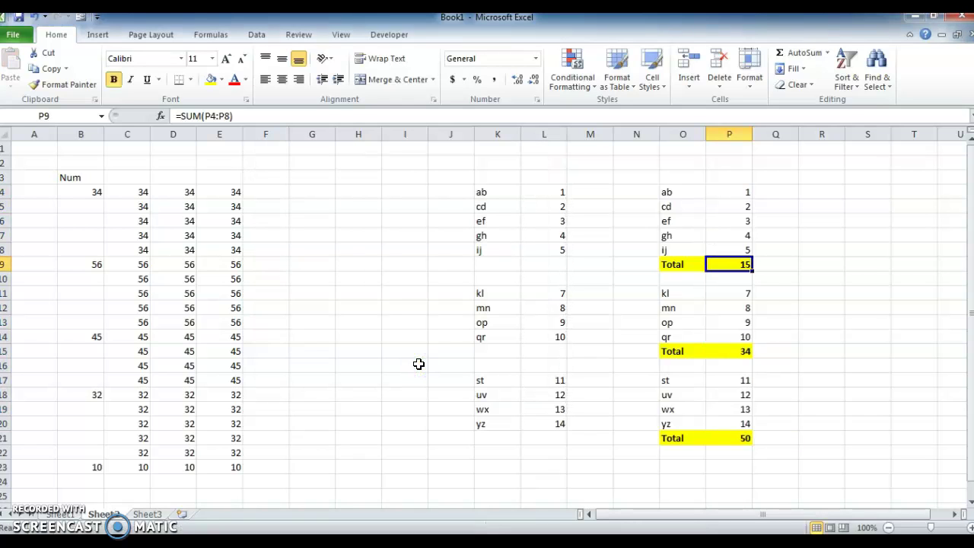
pyautogui.press('Down')
pyautogui.press('Down')
pyautogui.press('Down')
pyautogui.press('Down')
pyautogui.press('Down')
pyautogui.press('Down')
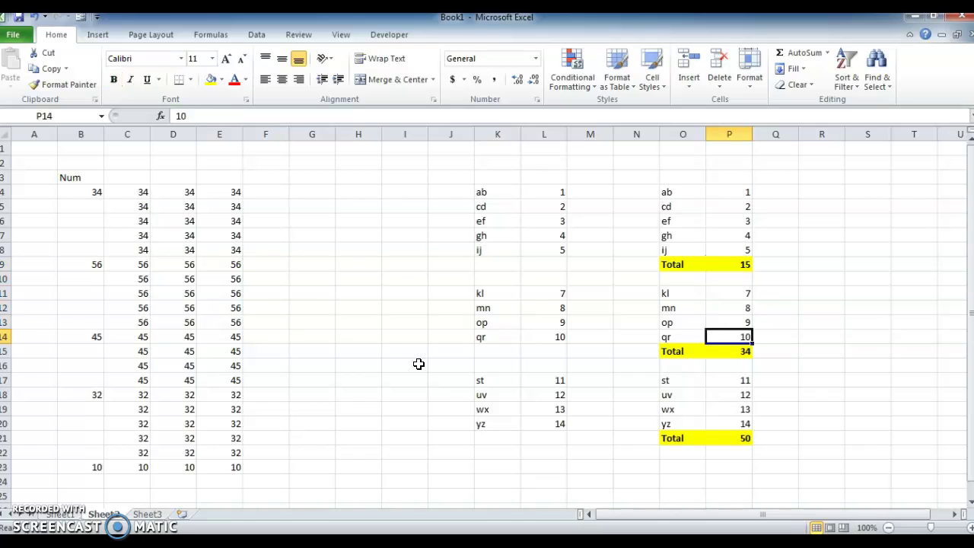
pyautogui.press('Up')
pyautogui.press('Up')
pyautogui.press('Up')
pyautogui.press('Up')
pyautogui.press('Up')
pyautogui.press('Up')
pyautogui.press('Up')
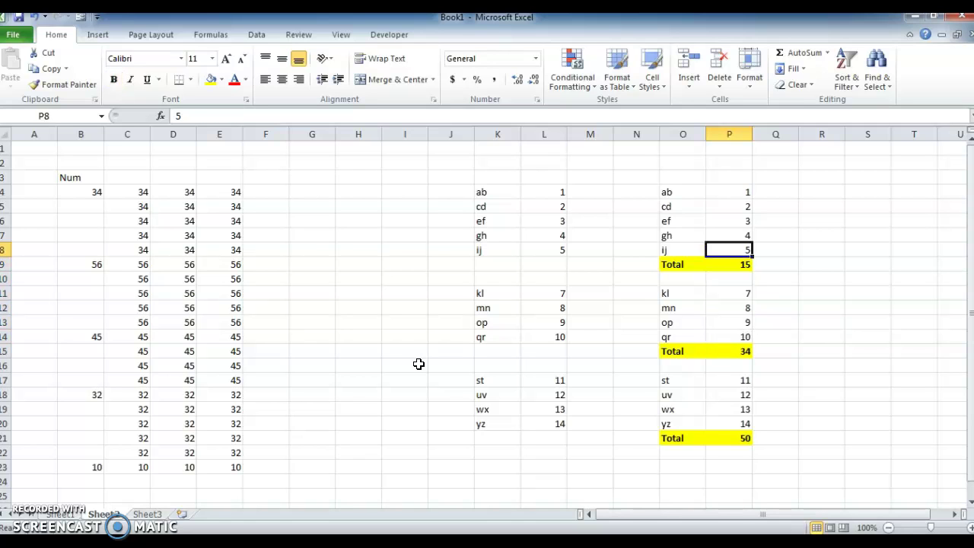
pyautogui.press('Up')
pyautogui.press('Up')
pyautogui.press('Up')
pyautogui.press('Up')
pyautogui.press('Up')
pyautogui.press('Down')
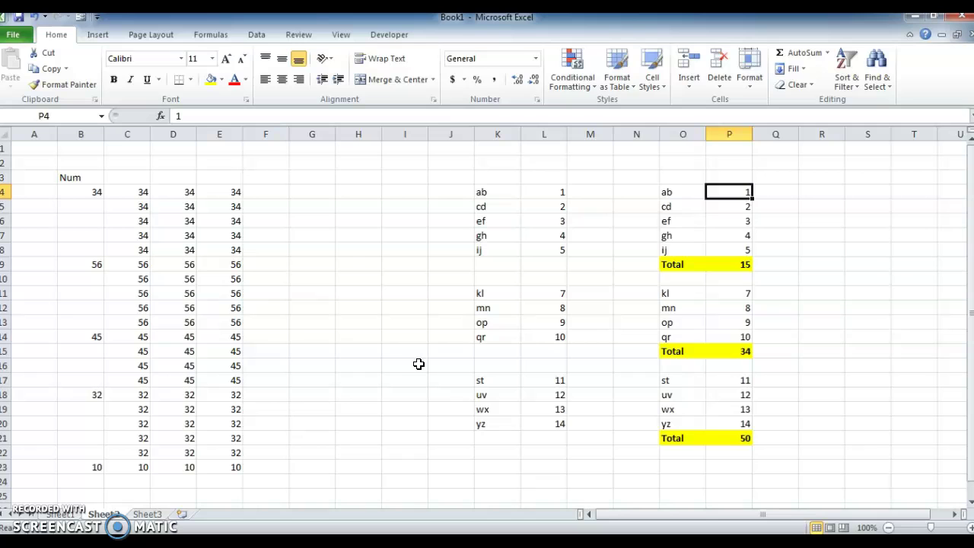
pyautogui.press('Down')
pyautogui.press('Down')
pyautogui.press('Down')
pyautogui.press('Down')
pyautogui.press('Down')
pyautogui.press('Down')
pyautogui.press('Left')
pyautogui.press('Left')
pyautogui.press('Left')
pyautogui.press('Left')
pyautogui.press('Up')
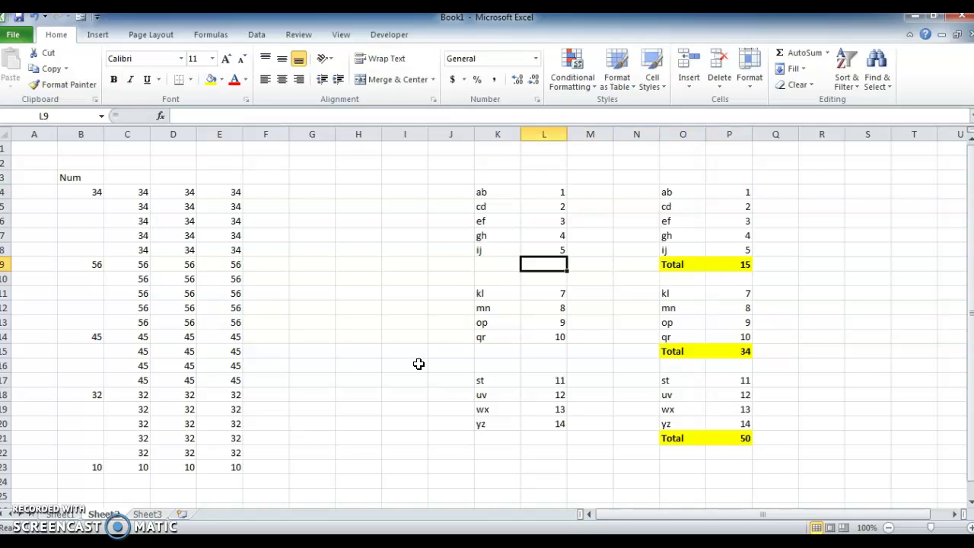
pyautogui.press('Right')
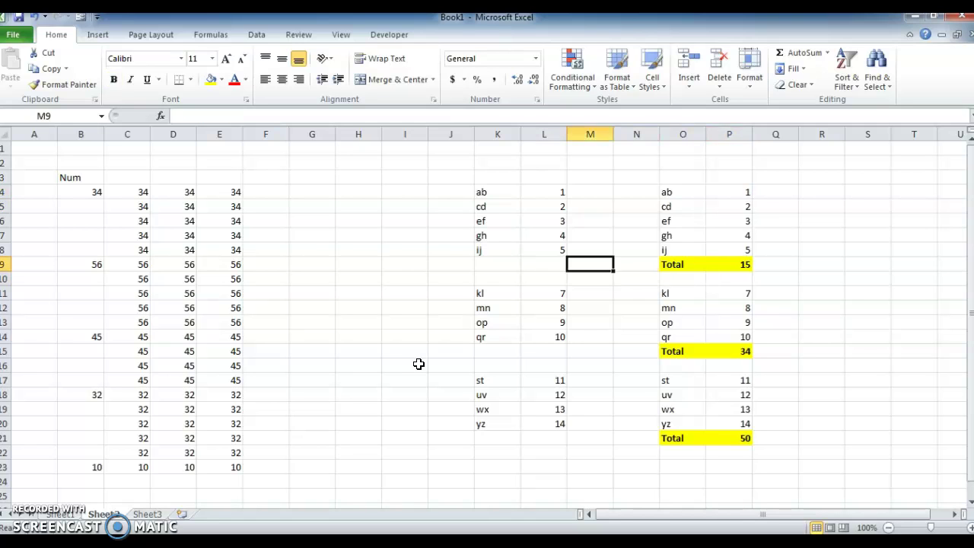
pyautogui.press('Right')
pyautogui.press('Right')
pyautogui.press('Right')
pyautogui.press('Up')
pyautogui.press('Up')
pyautogui.press('Up')
pyautogui.press('Up')
pyautogui.press('Up')
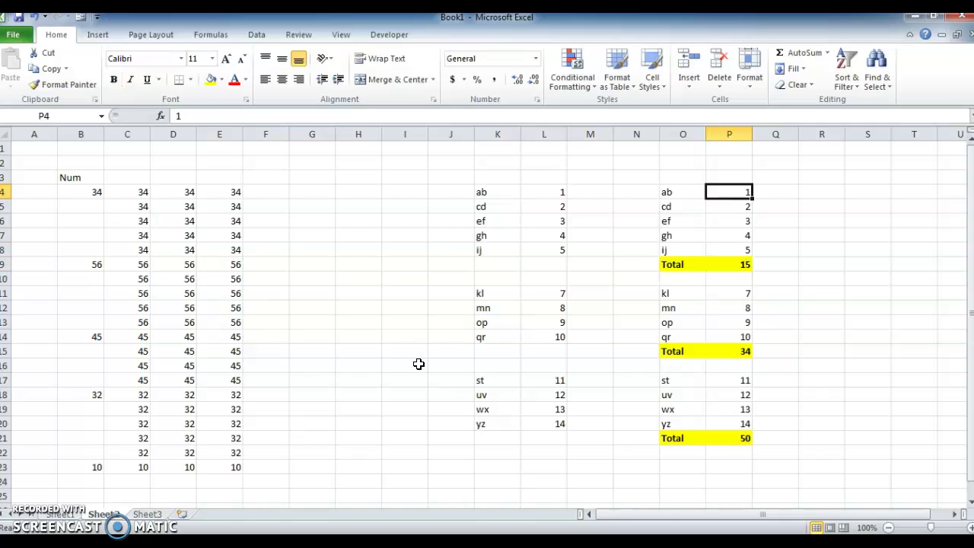
pyautogui.press('Up')
pyautogui.press('Up')
pyautogui.press('Up')
pyautogui.hotkey('ctrl', 'Home')
pyautogui.press('Right')
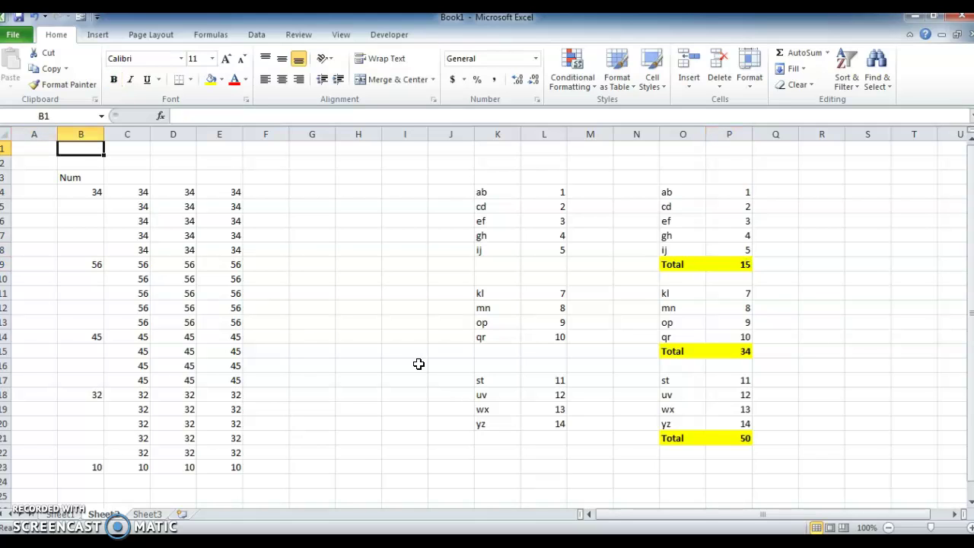